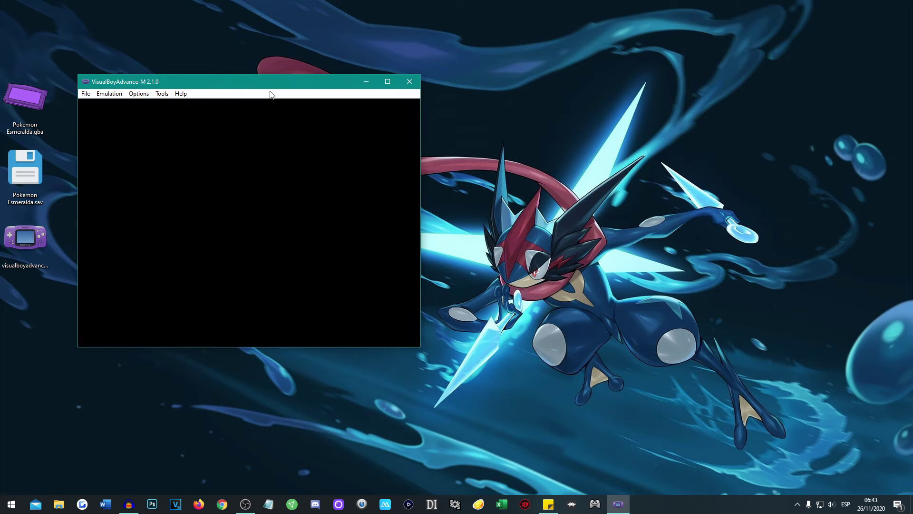
Load the ROM file Pokemon Esmeralda.gba from the Escritorio folder.
click(243, 123)
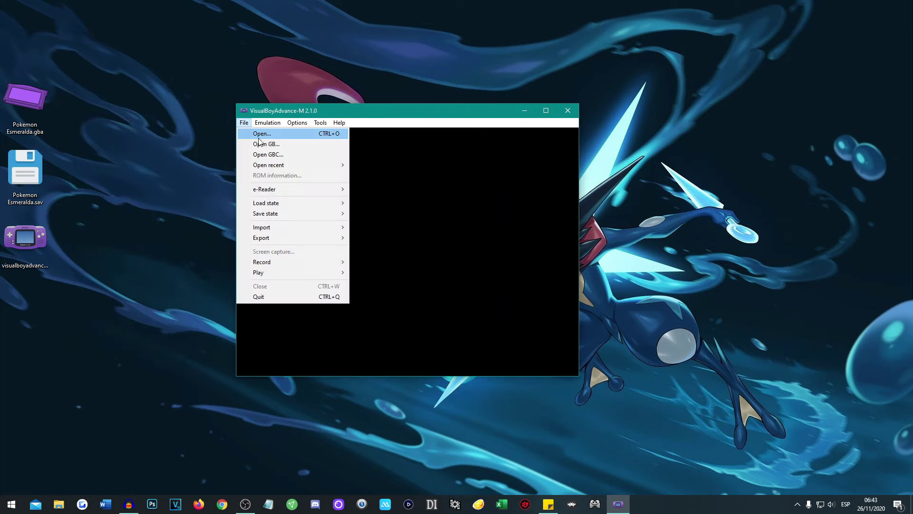
click(267, 135)
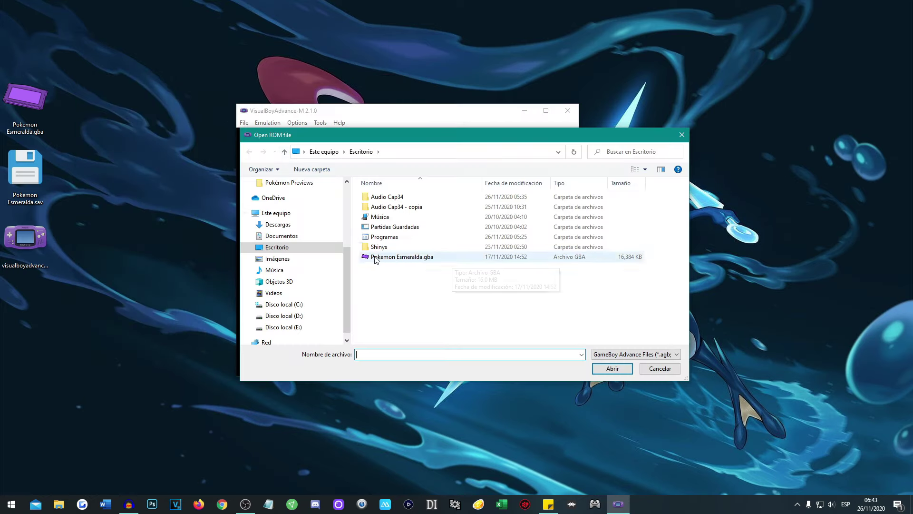
click(420, 259)
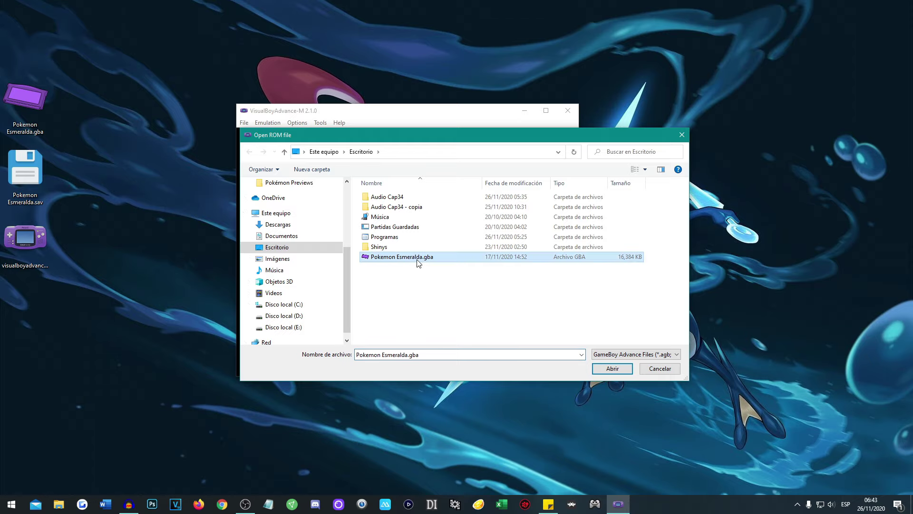
double_click(403, 259)
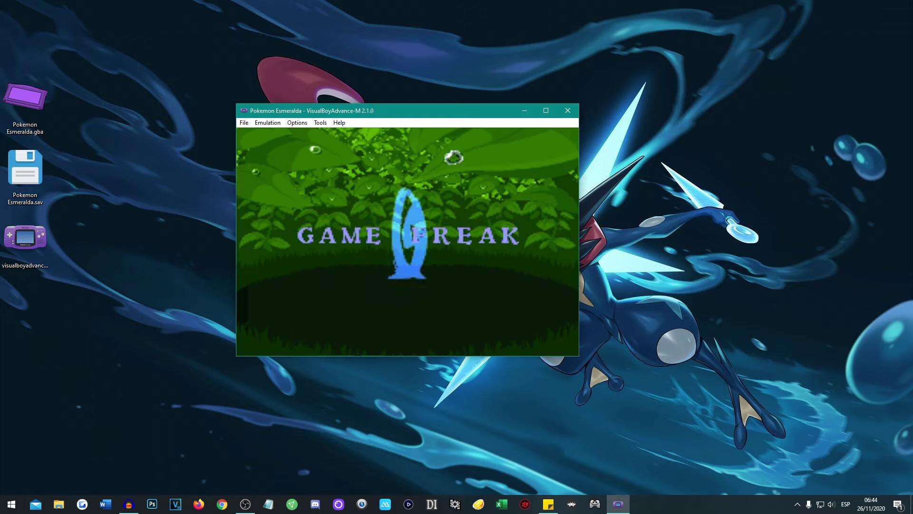
Set the advanced sound output device to DirectSound and accept the sound settings.
click(299, 124)
mouse_move(320, 123)
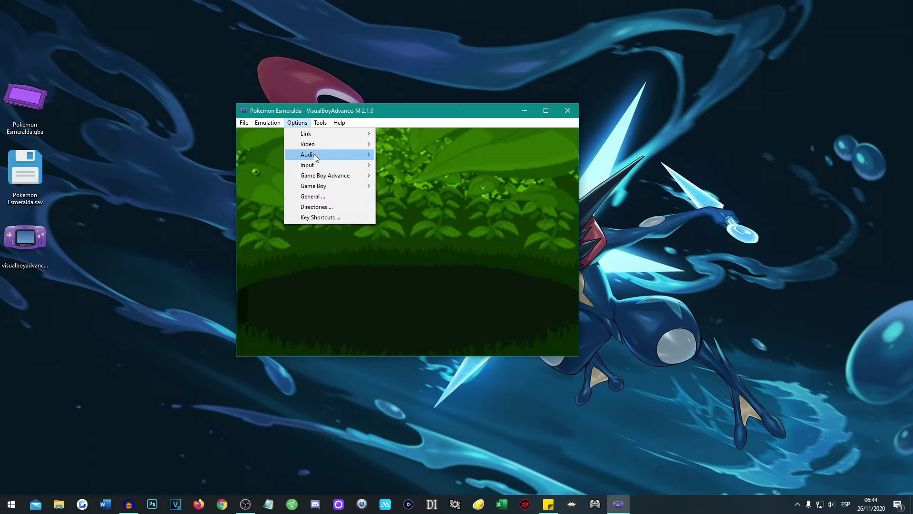
mouse_move(316, 155)
click(405, 155)
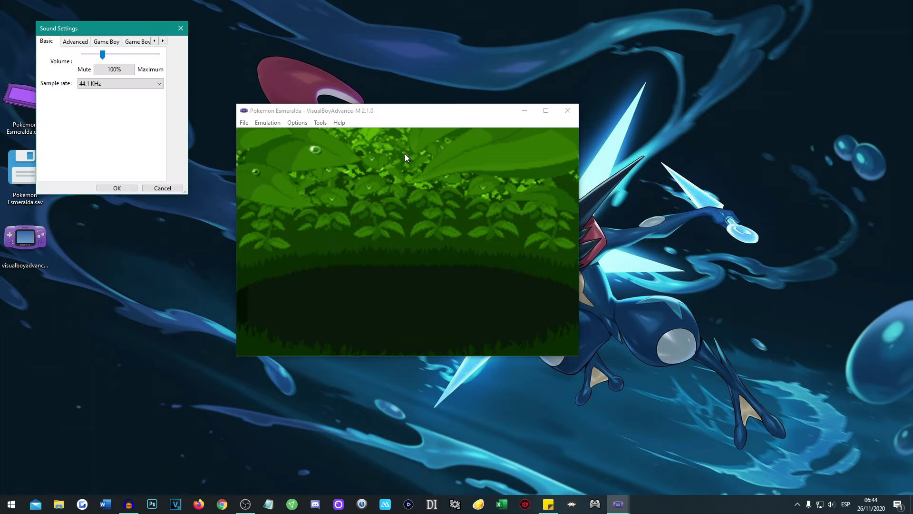
drag(135, 31, 321, 158)
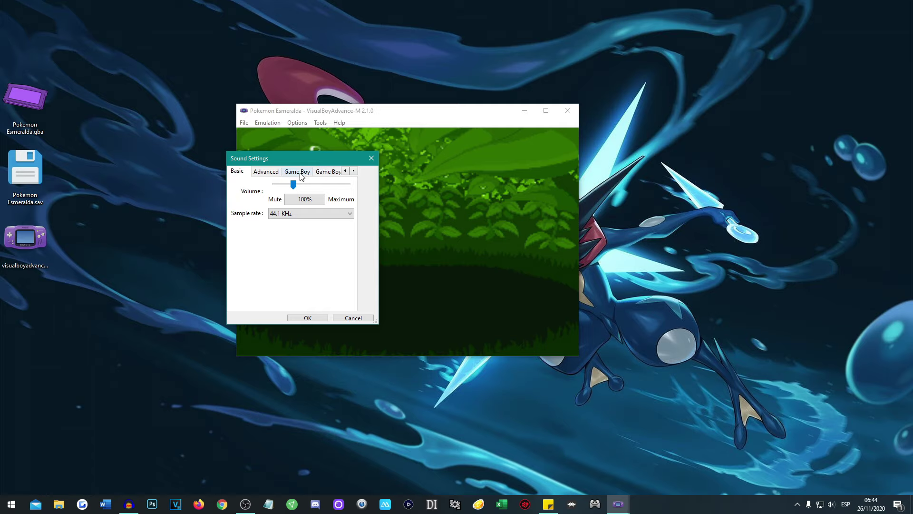
click(270, 176)
click(322, 197)
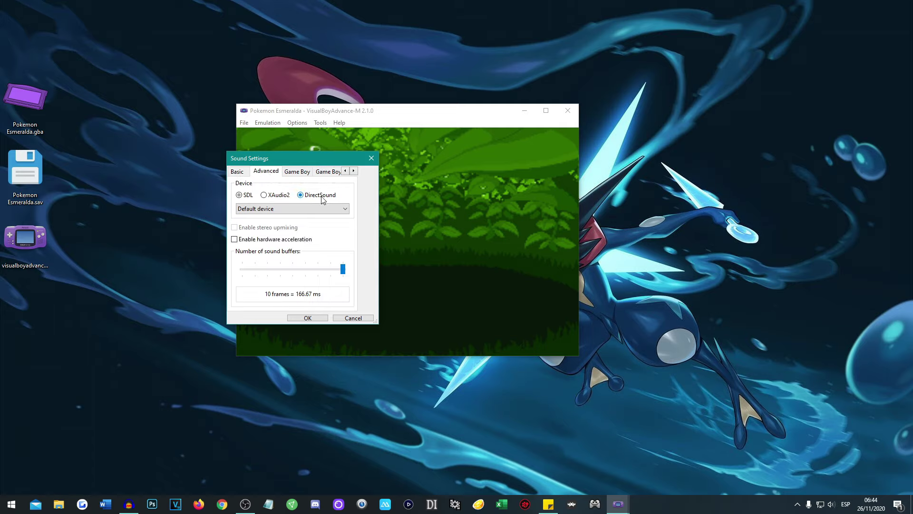
click(308, 317)
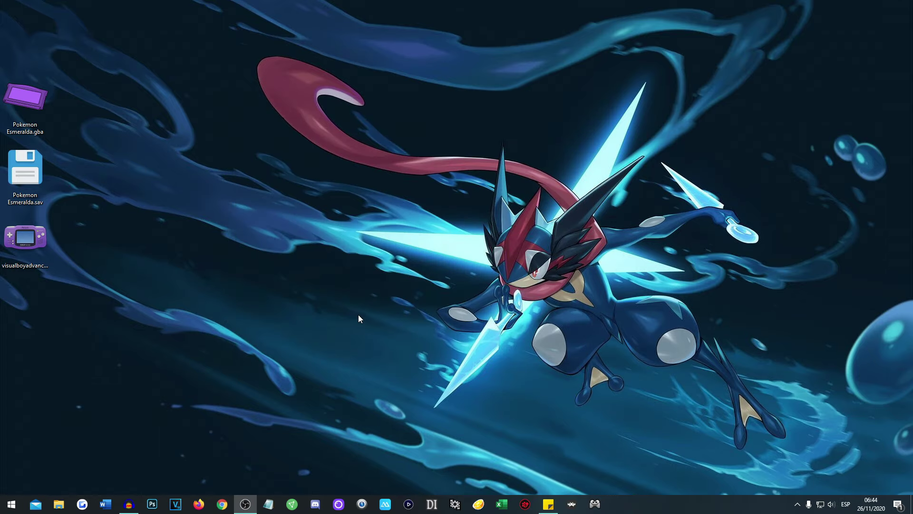
Relaunch the emulator with the Pokemon Esmeralda game and move its window toward the middle of the desktop.
double_click(40, 236)
drag(143, 38, 334, 108)
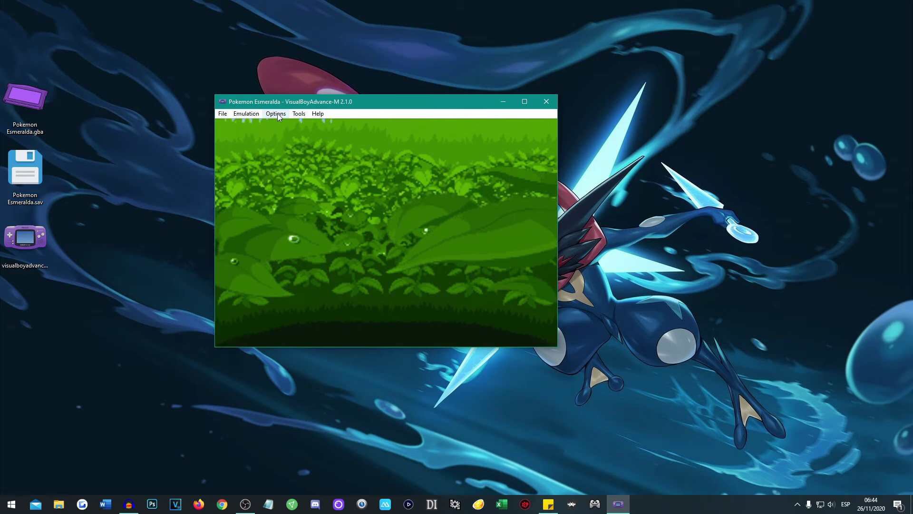
Try different volume levels in the basic sound settings, starting by lowering the volume toward mute.
click(276, 113)
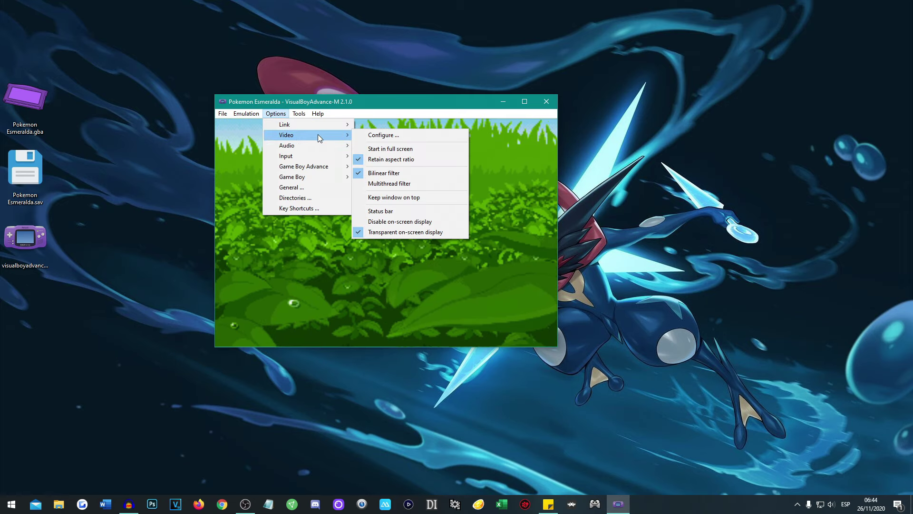
mouse_move(338, 145)
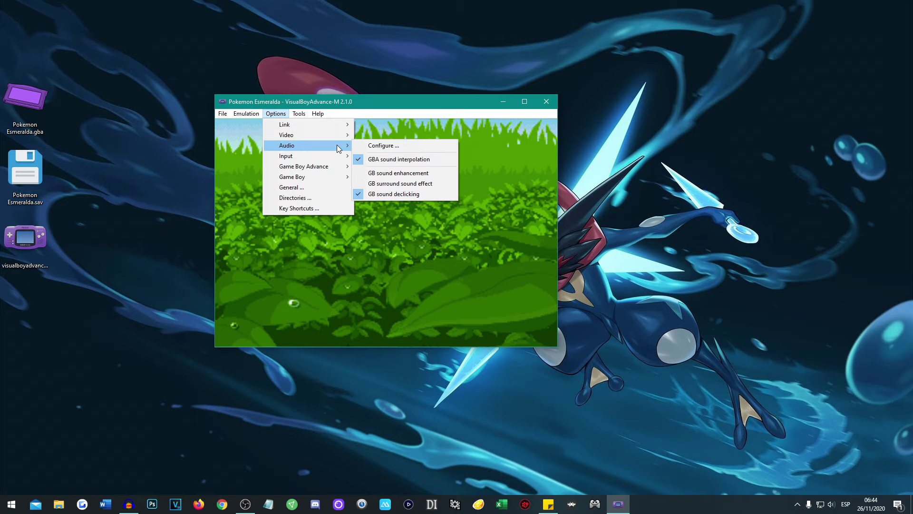
click(408, 143)
drag(101, 28, 372, 147)
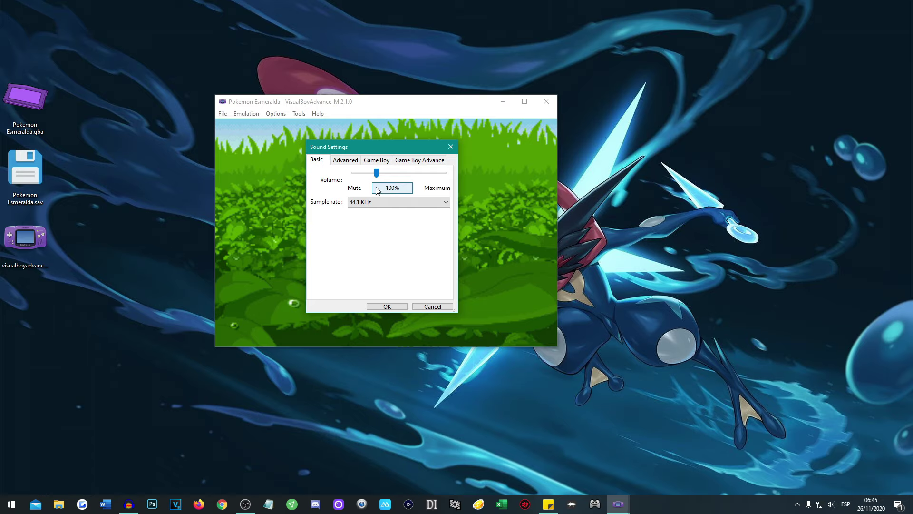
drag(376, 174, 355, 175)
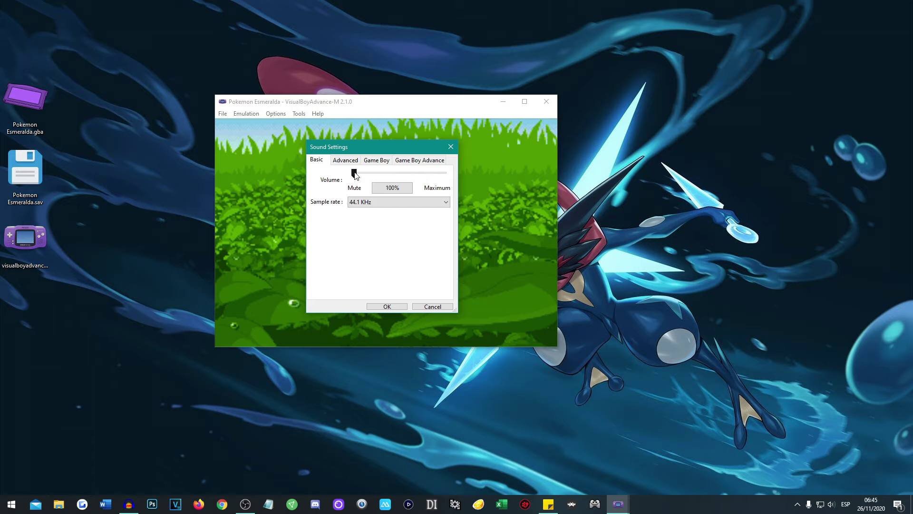
click(408, 179)
click(408, 178)
Review the Advanced, Game Boy and Game Boy Advance sound settings and accept them with DirectSound selected.
click(352, 162)
click(386, 160)
click(415, 161)
click(379, 162)
click(358, 160)
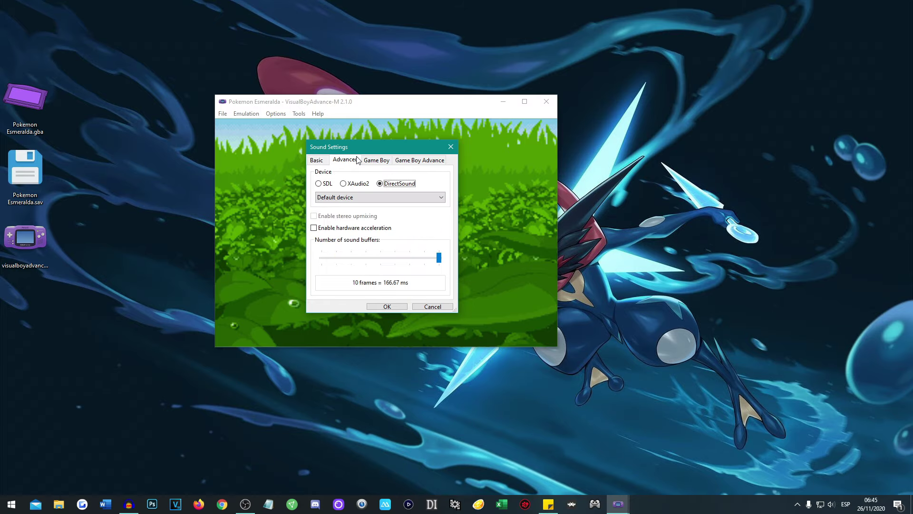
click(393, 307)
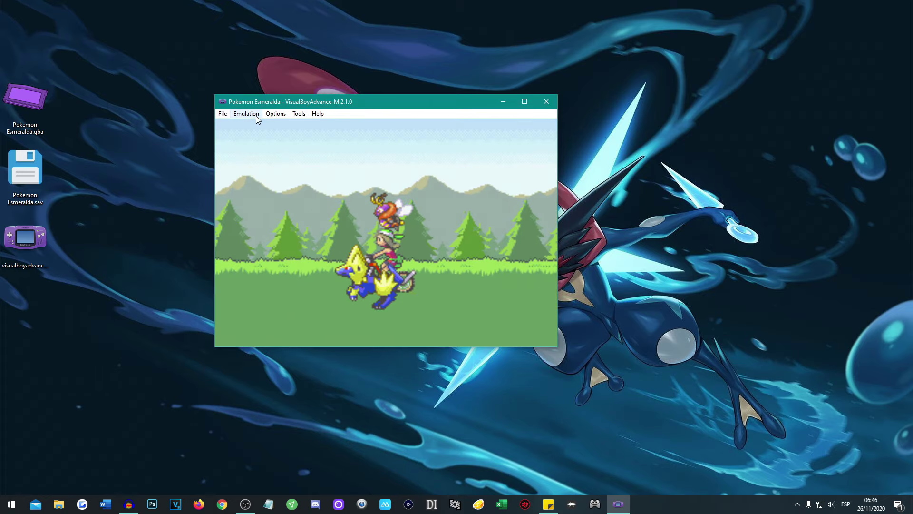
Turn off the option that pauses emulation when inactive, and test it by moving the focus to the desktop.
click(256, 116)
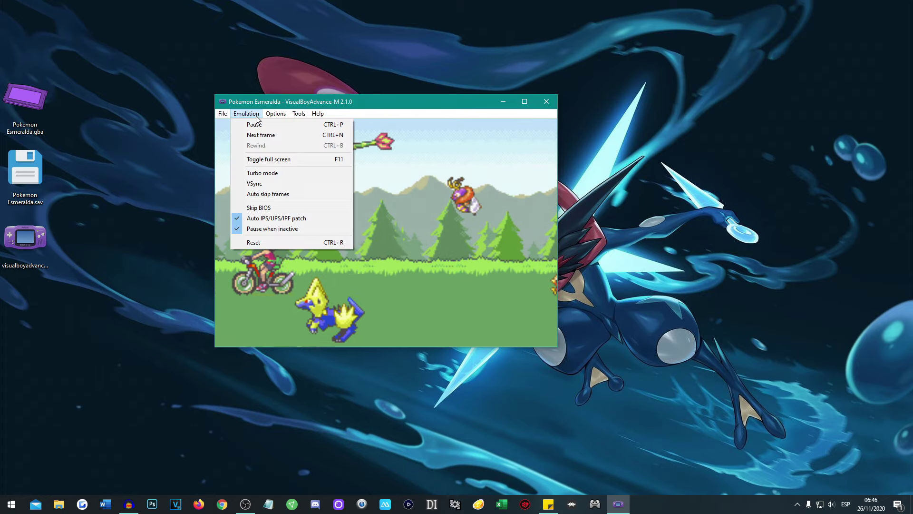
click(294, 233)
click(718, 147)
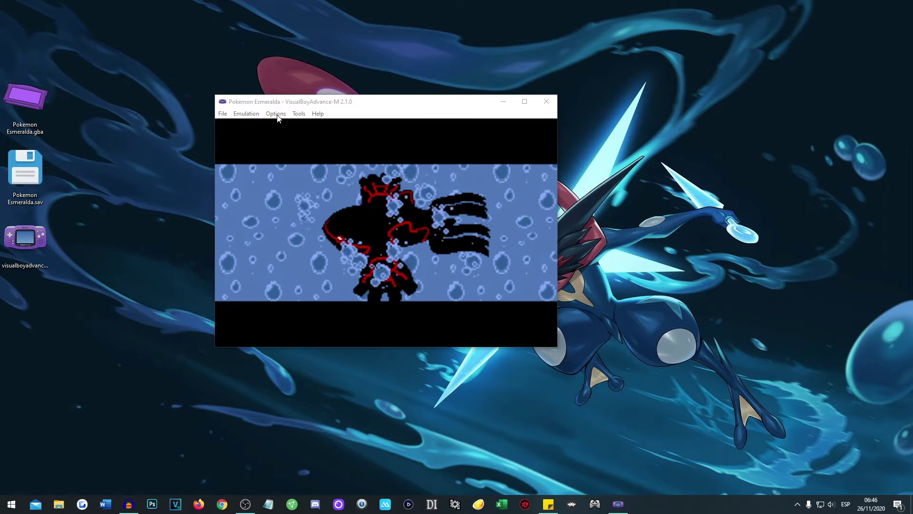
Select OpenGL as the output module in the display settings and open the list of display filters.
click(277, 115)
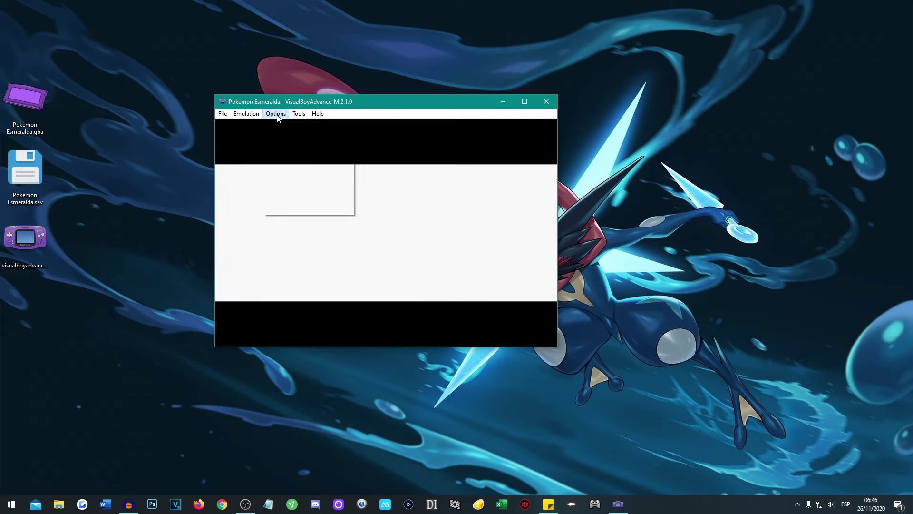
mouse_move(299, 135)
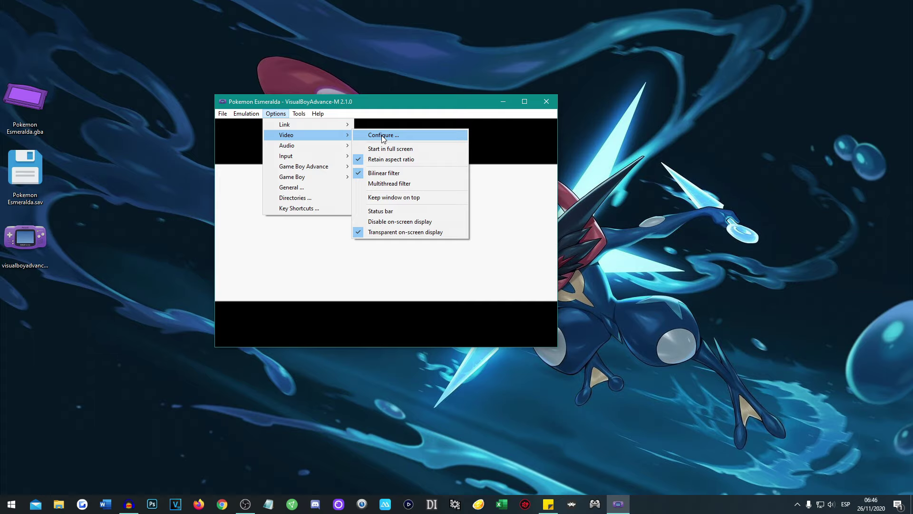
click(400, 135)
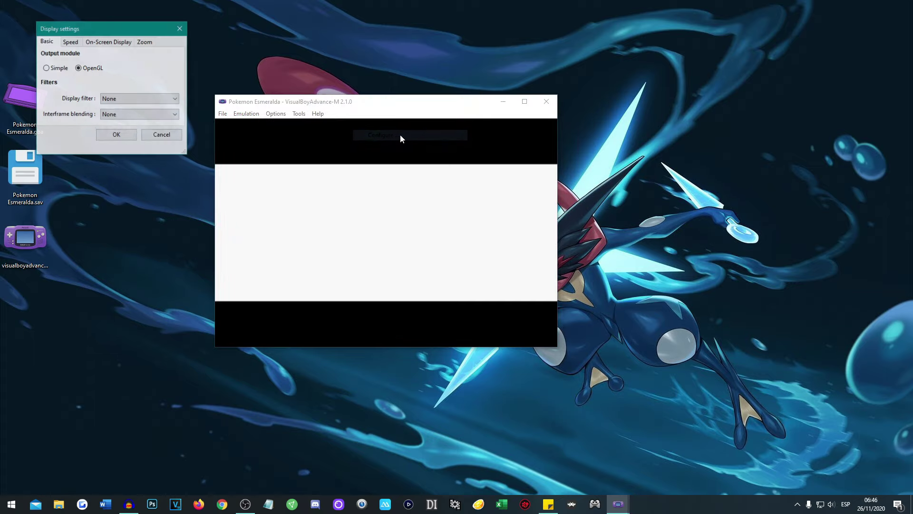
drag(124, 27, 407, 155)
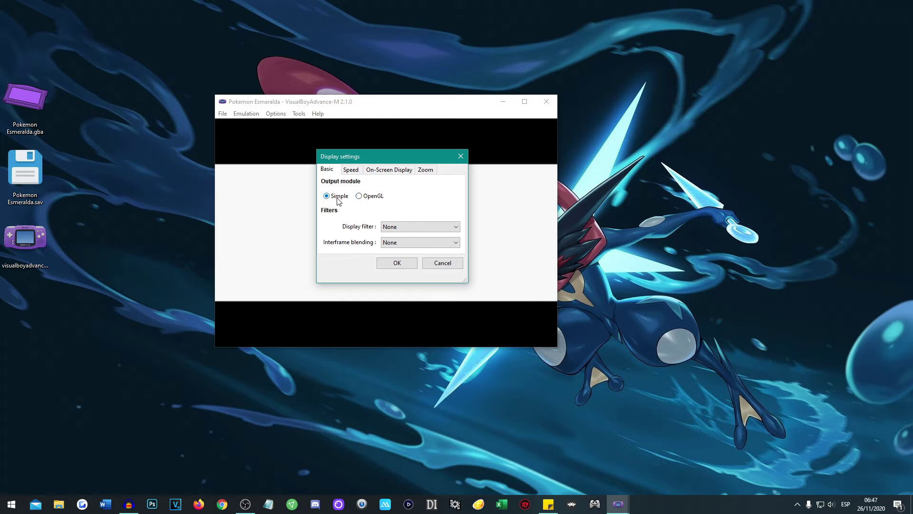
click(374, 200)
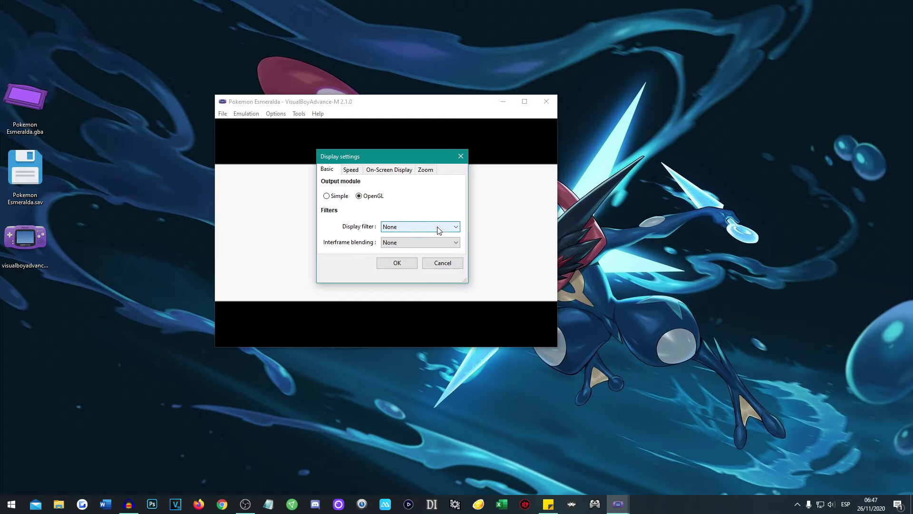
click(412, 233)
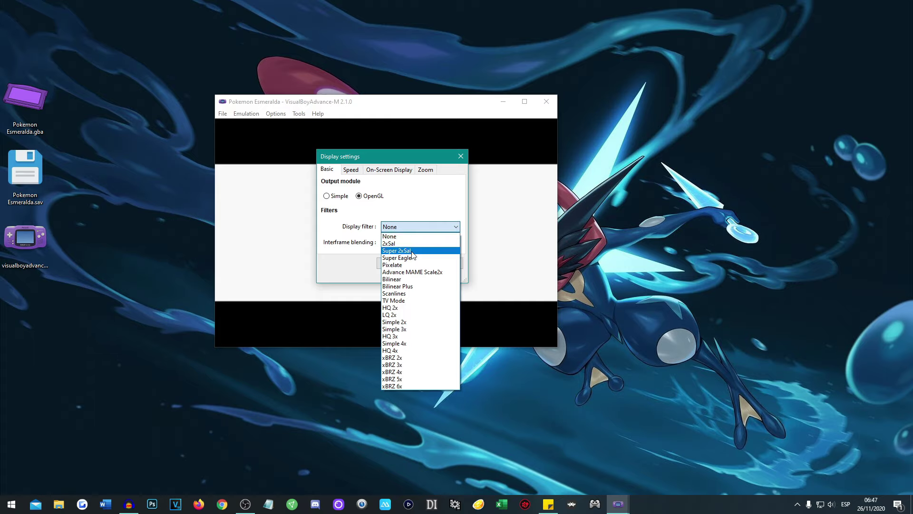
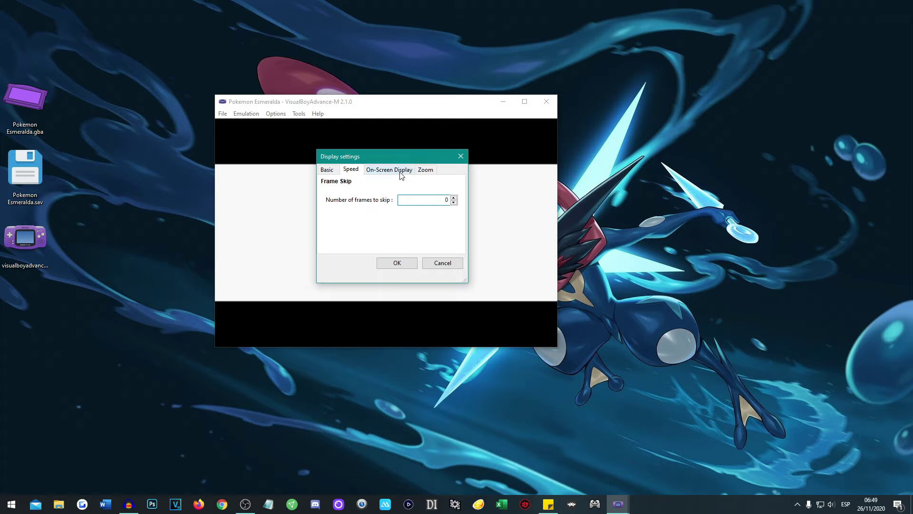
Try the Percentage option for the on-screen speed indicator and set it back to None.
click(401, 174)
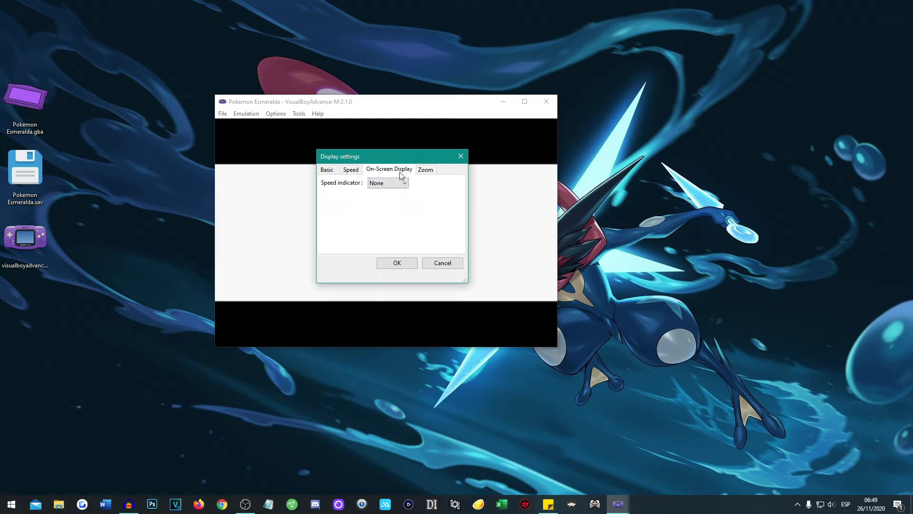
click(404, 185)
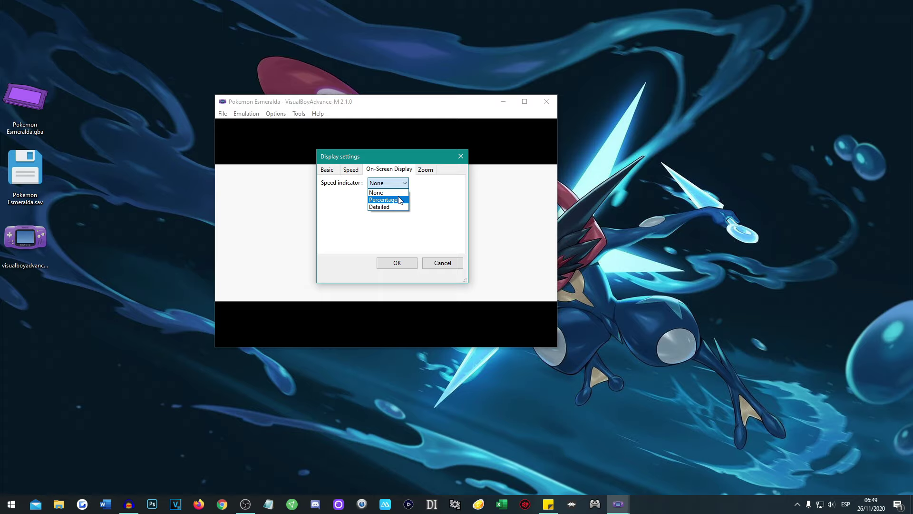
click(398, 199)
click(388, 183)
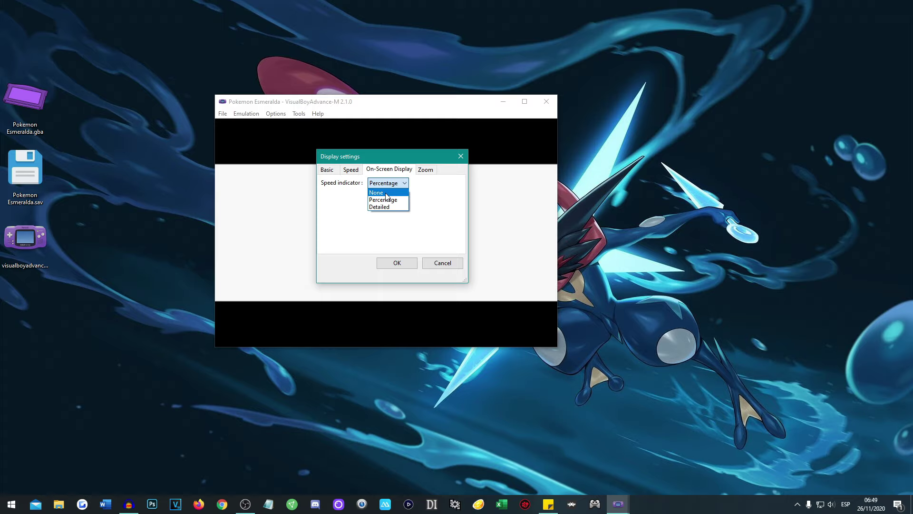
click(386, 193)
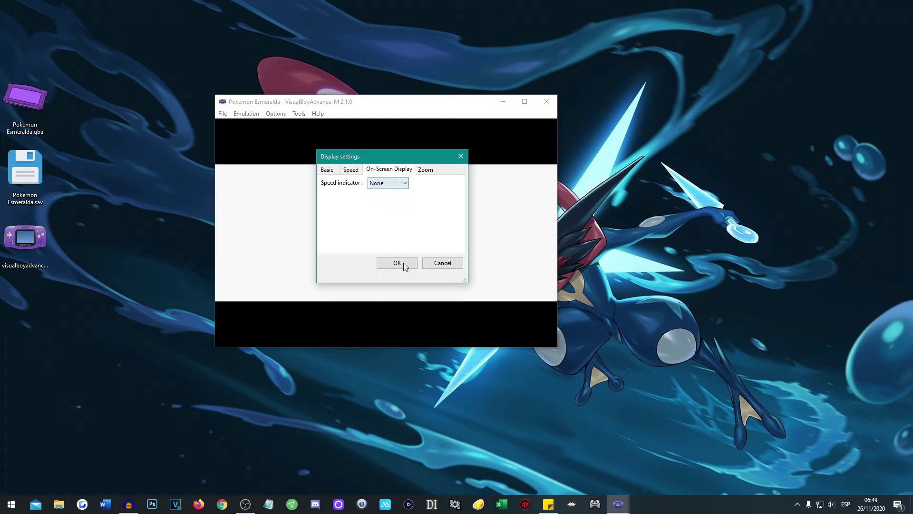
Accept the display settings with default and maximum magnification at 2, and shrink the emulator window to fit the game picture.
click(425, 169)
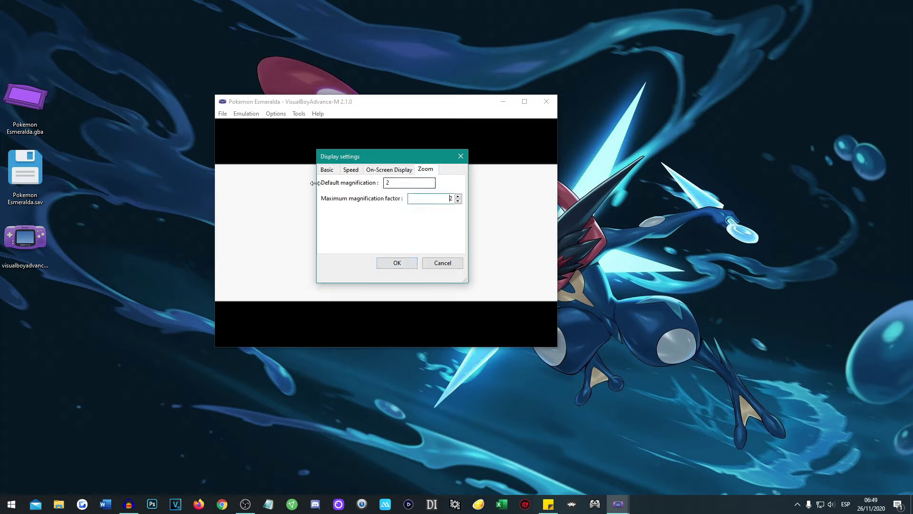
click(396, 260)
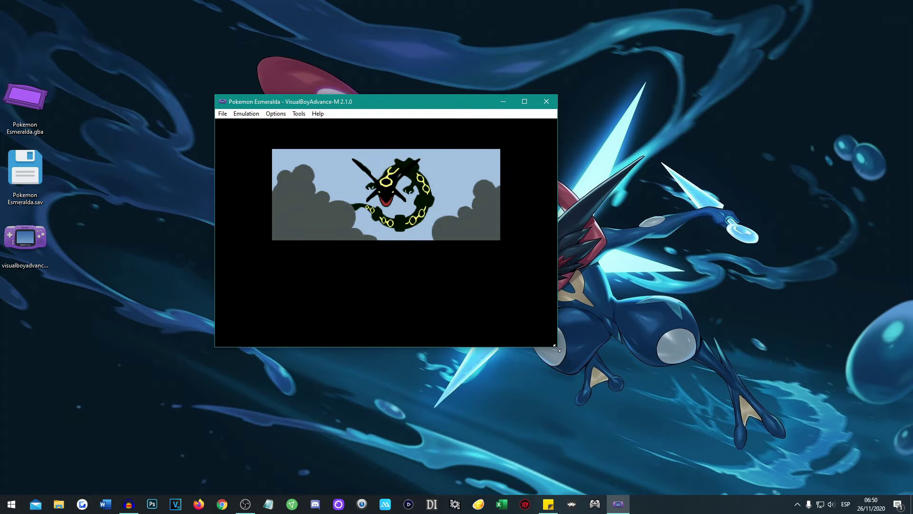
drag(557, 347, 388, 223)
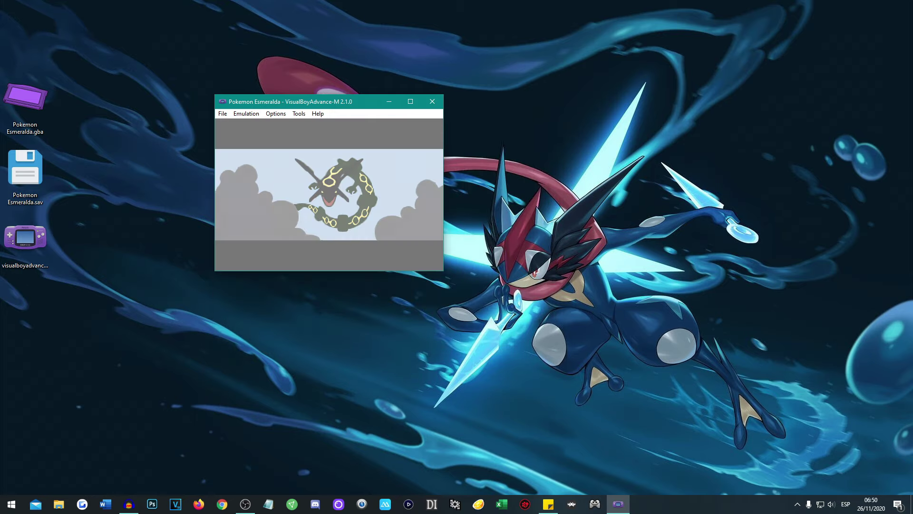
Close the emulator and reopen it with Pokemon Esmeralda.gba, placing the window near the middle of the desktop.
click(432, 101)
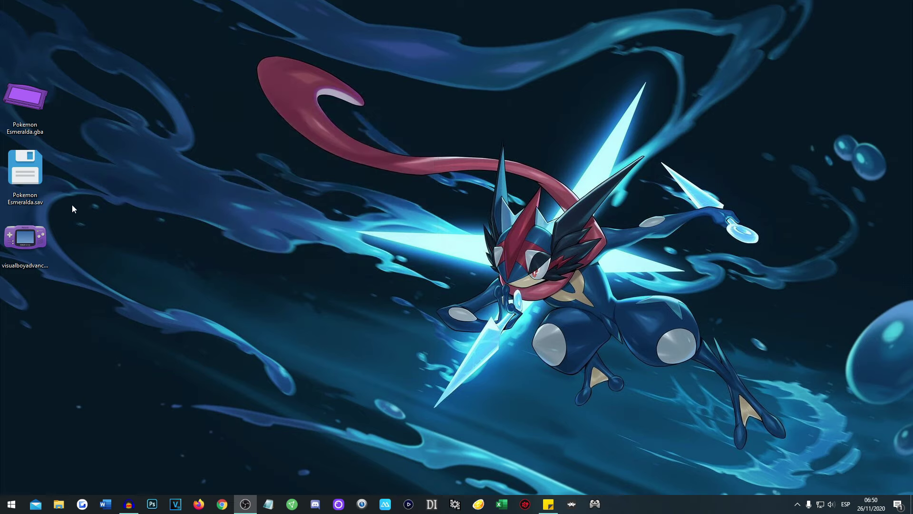
drag(31, 110, 32, 241)
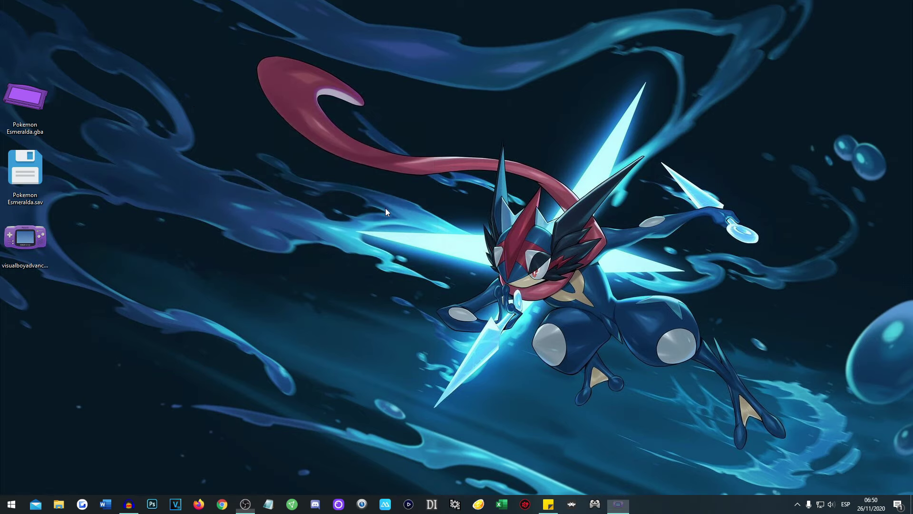
drag(203, 97, 415, 117)
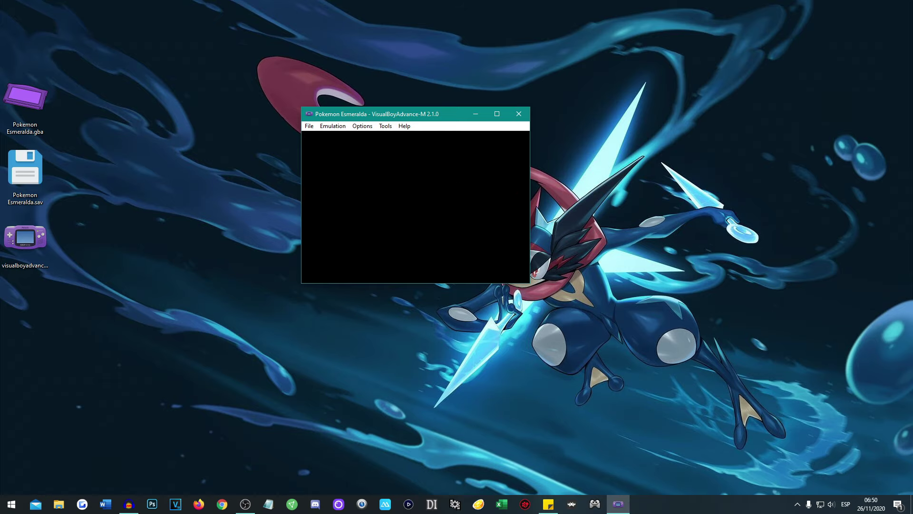
Open the video display settings, move the dialog beside the game and set the display filter to xBRZ 6x.
click(362, 126)
mouse_move(389, 147)
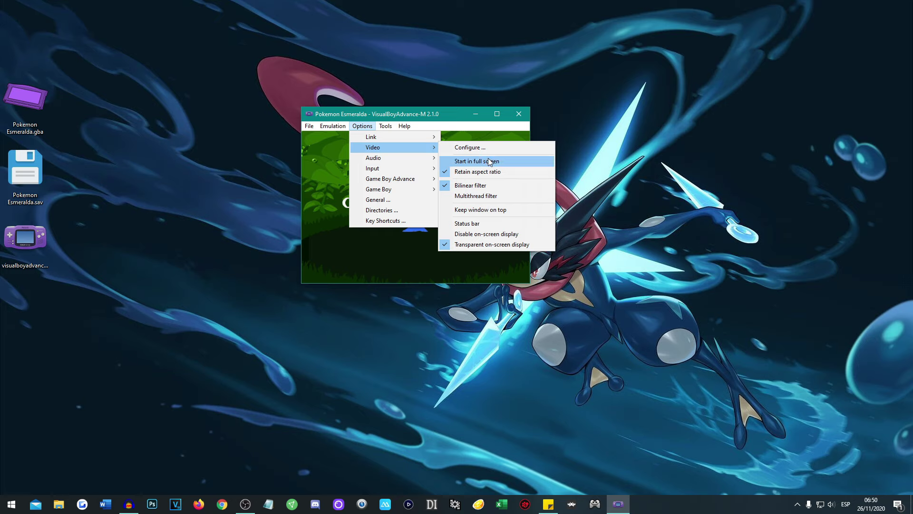
click(471, 147)
drag(138, 33, 348, 104)
click(354, 167)
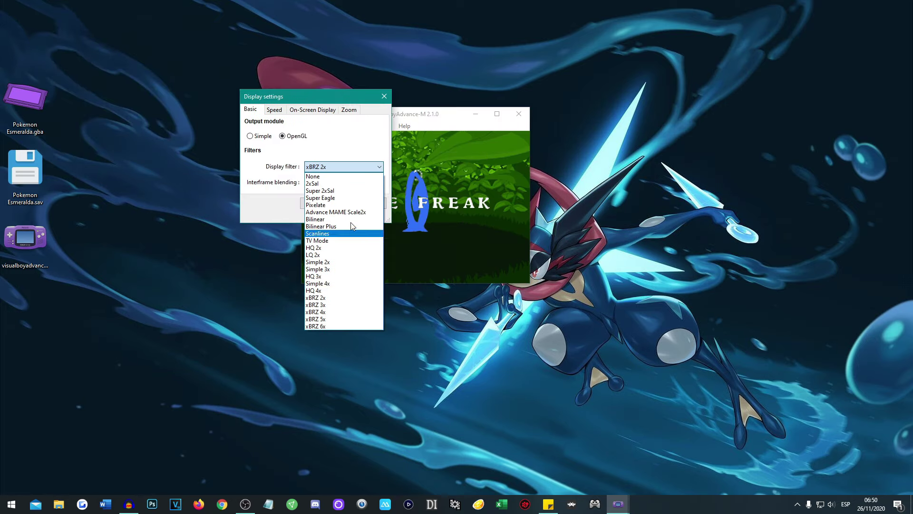
click(338, 326)
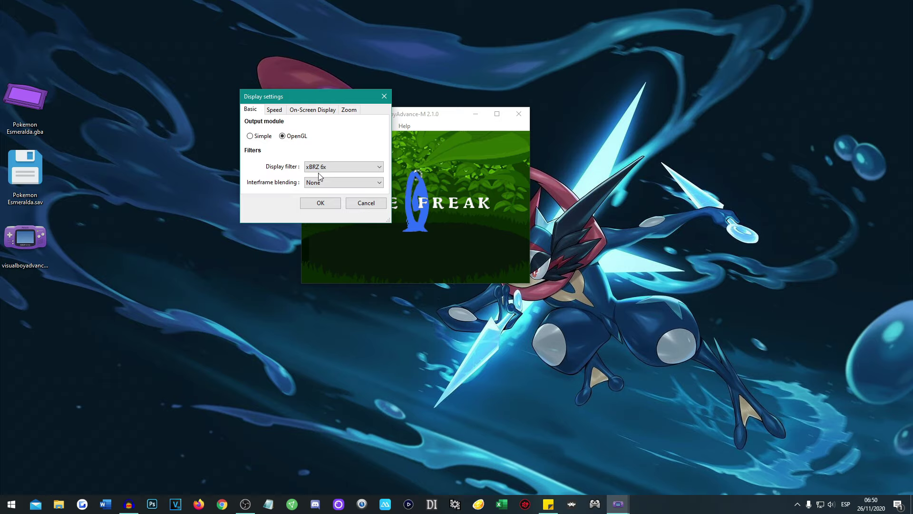
Set both the default magnification and the maximum magnification factor to 6 and accept the display settings.
click(349, 110)
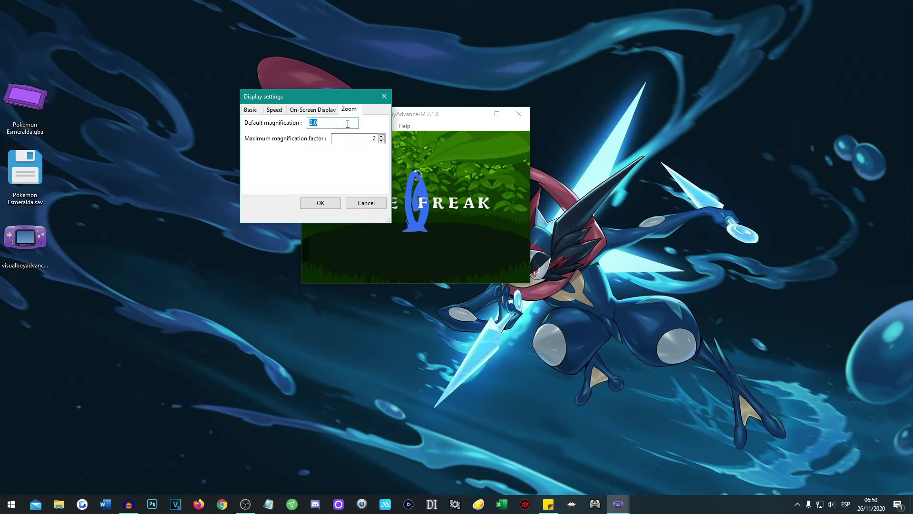
text(6)
key(Tab)
text(6)
click(321, 203)
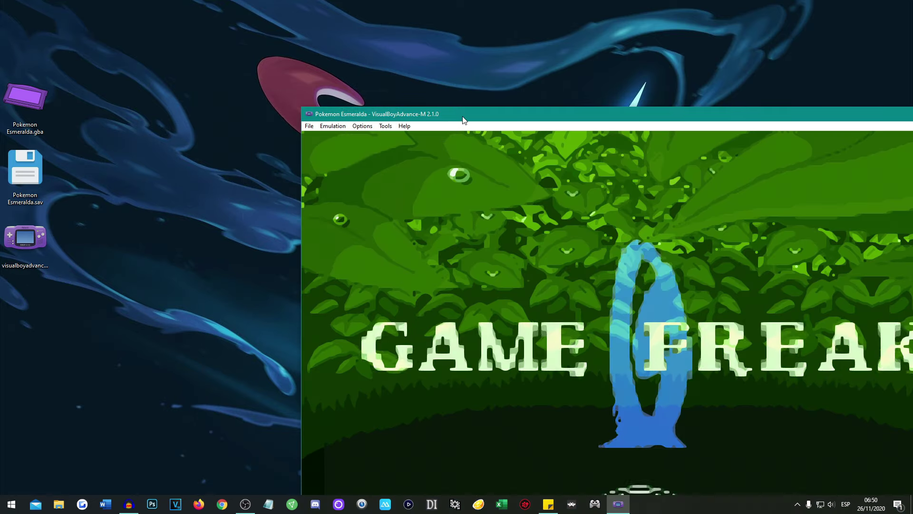
Maximize the emulator window and enter 6 again as the maximum magnification factor in the display settings.
drag(466, 112, 267, 23)
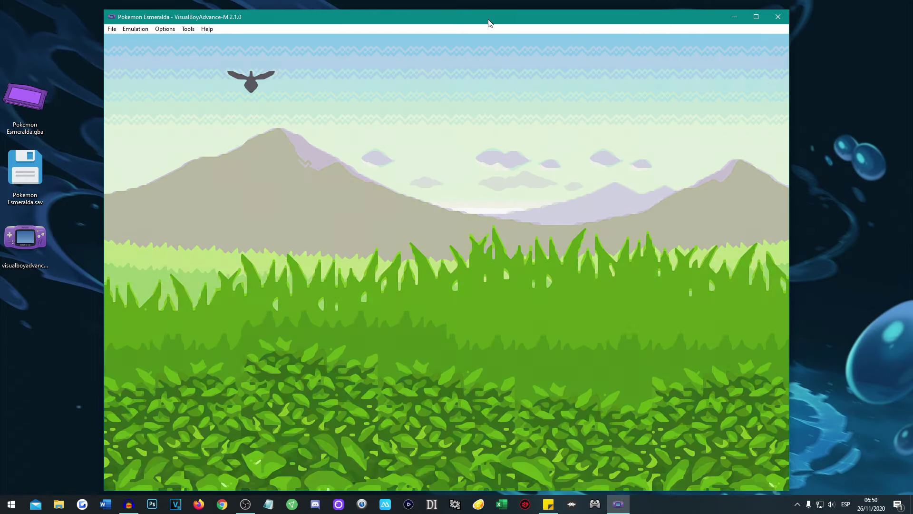
double_click(489, 20)
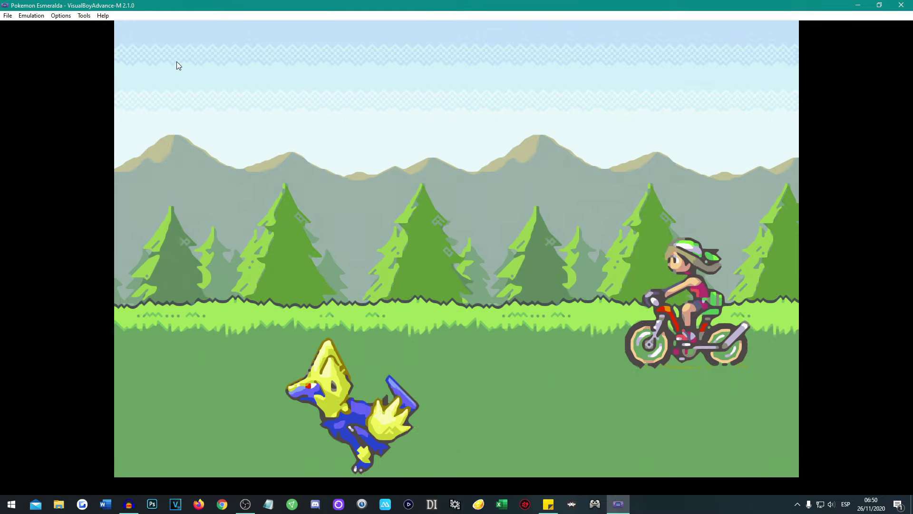
click(65, 18)
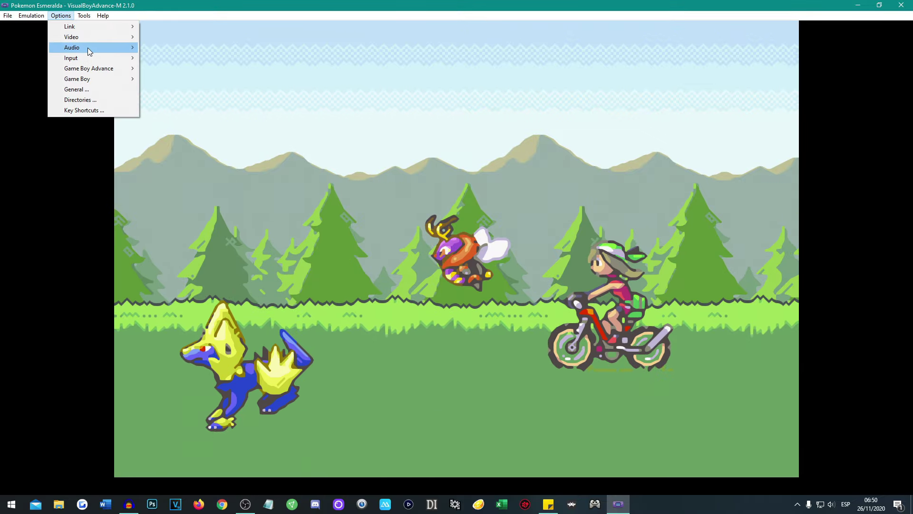
mouse_move(90, 39)
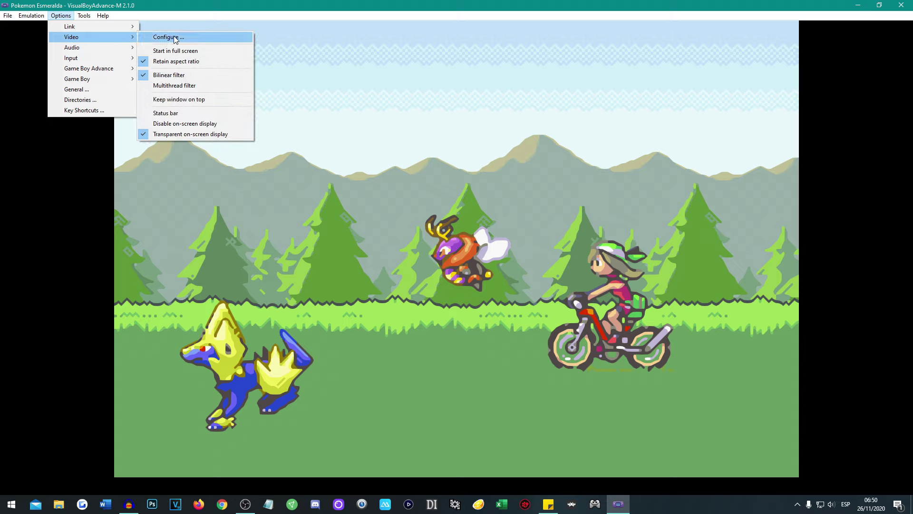
click(167, 37)
key(Tab)
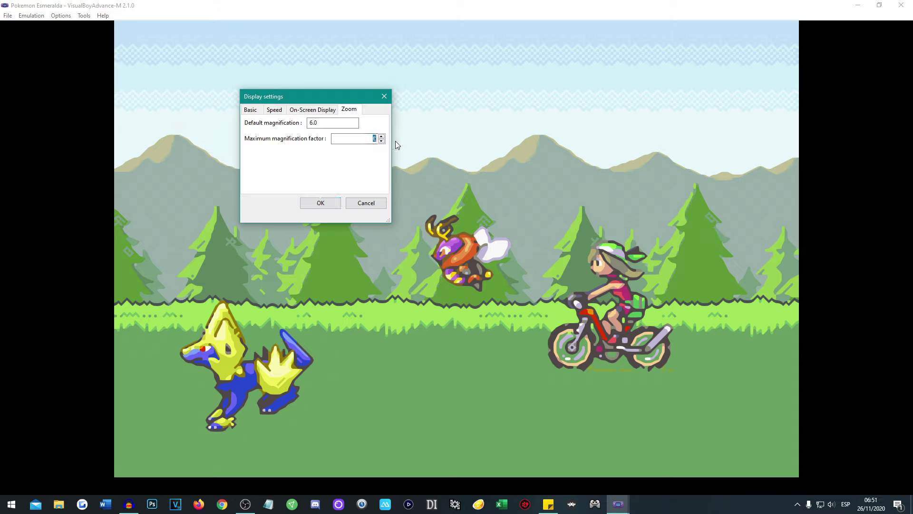
text(6)
click(320, 203)
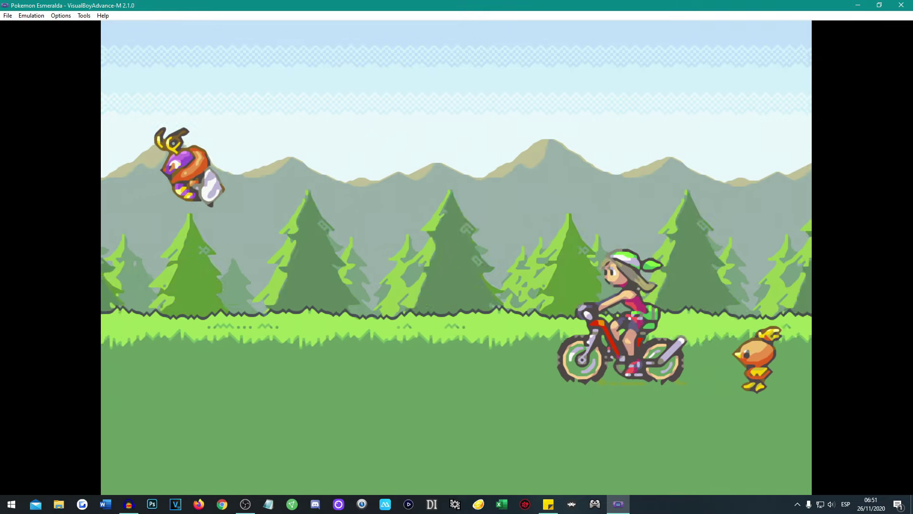
click(60, 18)
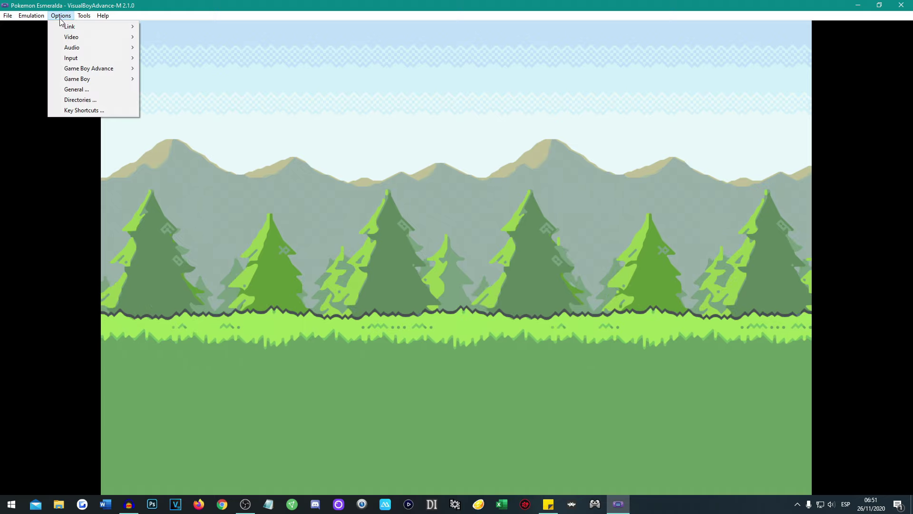
mouse_move(45, 19)
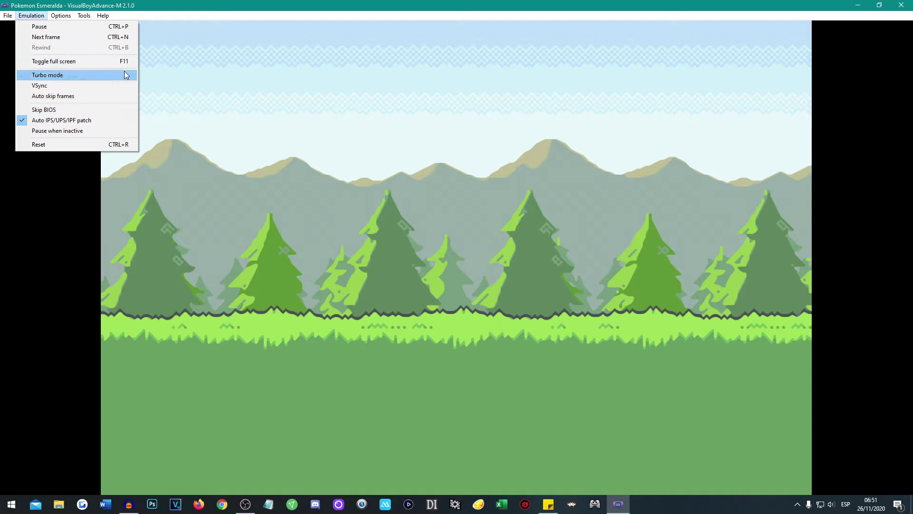
click(649, 6)
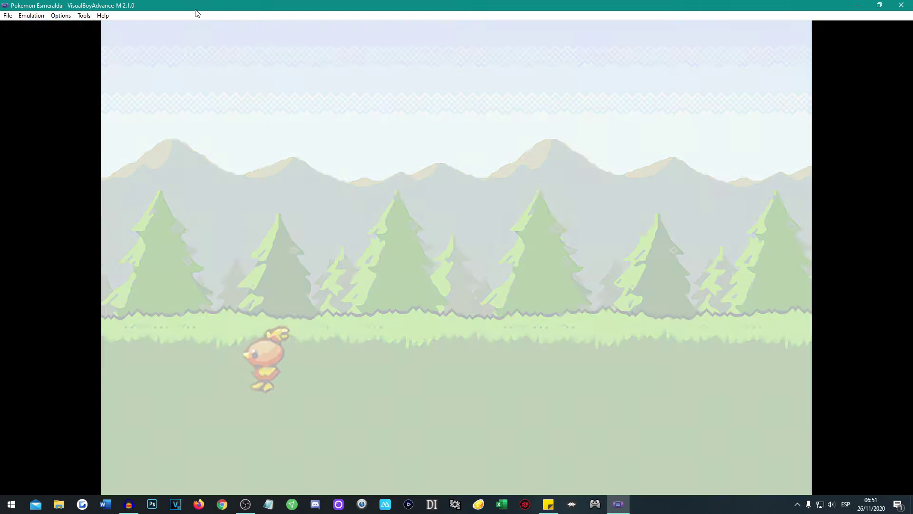
Restore the emulator window from its maximized size and disable the on-screen display in the video options.
double_click(195, 6)
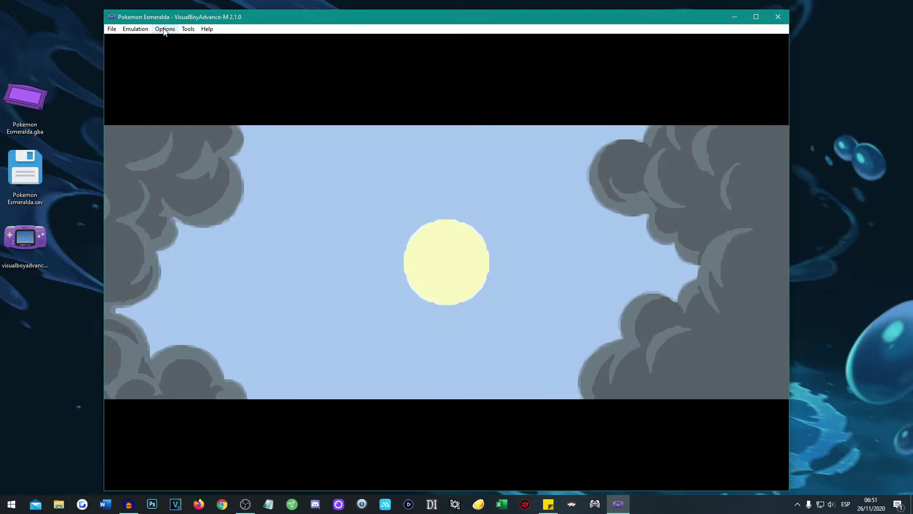
click(164, 29)
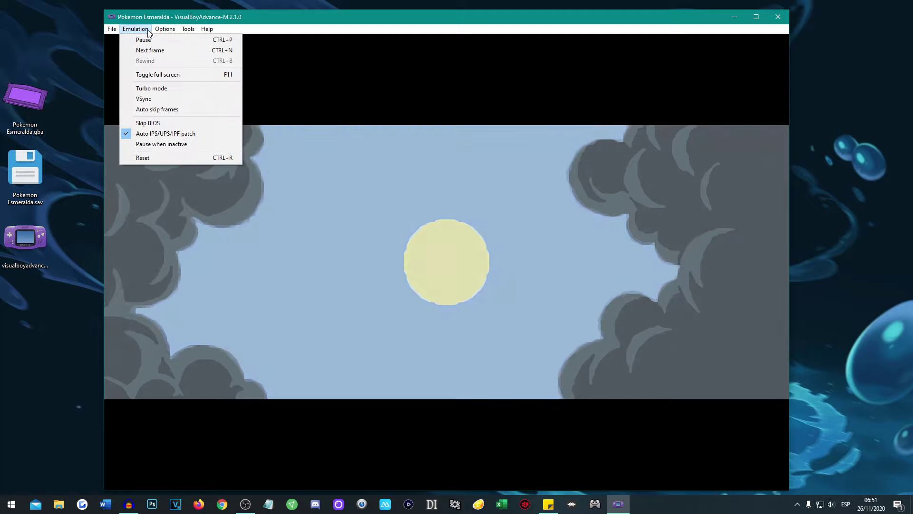
mouse_move(184, 52)
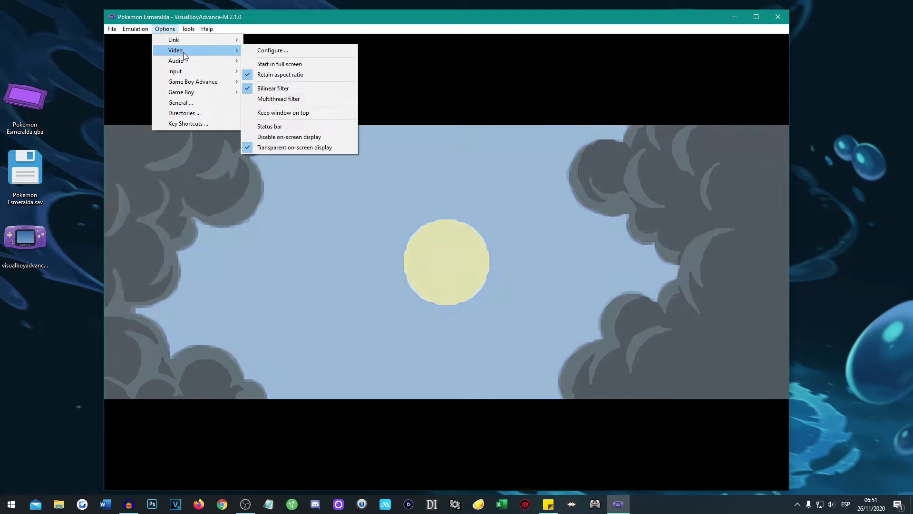
click(312, 140)
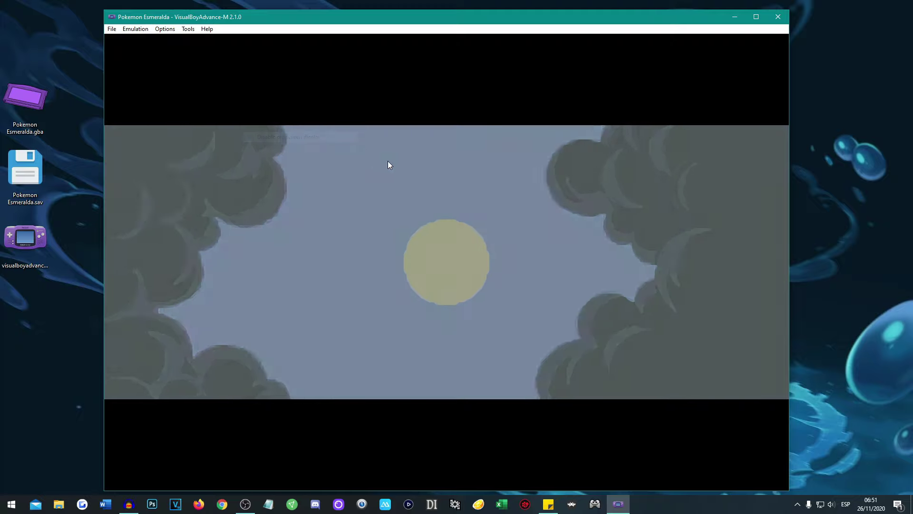
Close the emulator, launch it again from the desktop and centre its window on the screen.
click(779, 19)
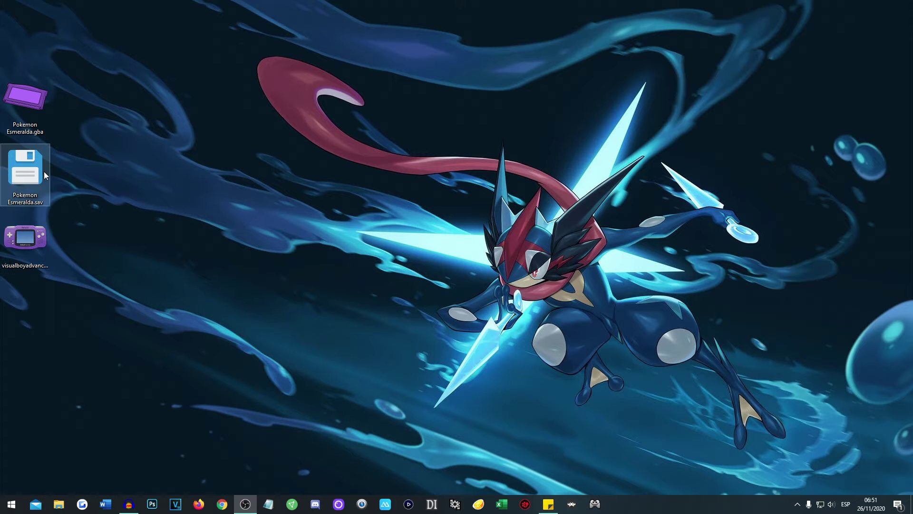
double_click(33, 245)
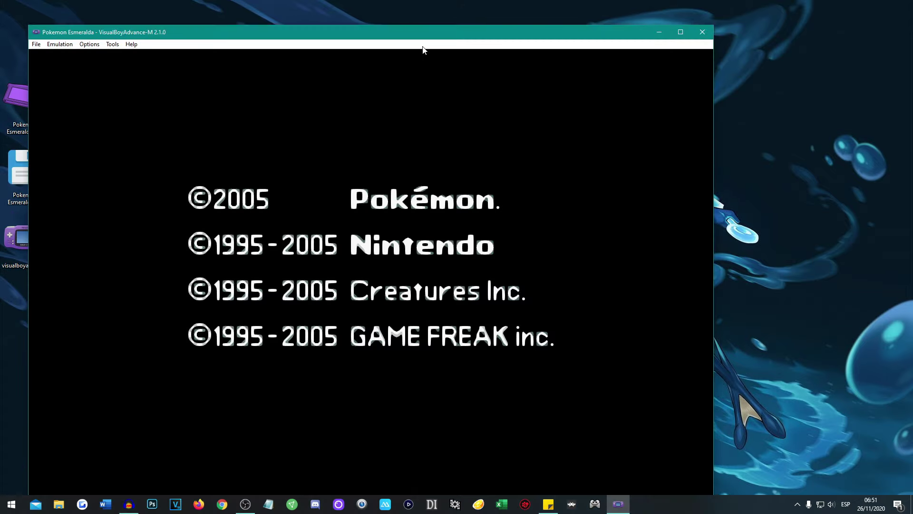
drag(435, 37, 515, 21)
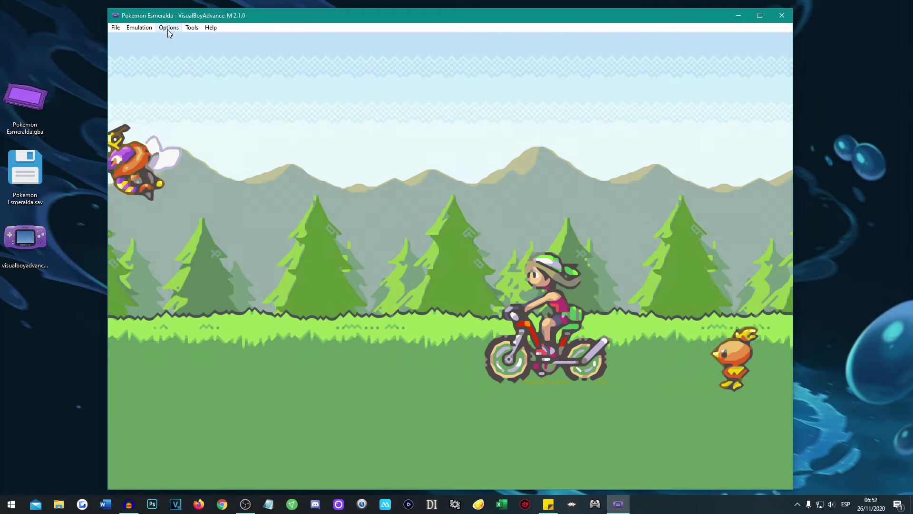
Turn off the bilinear filter and the transparent on-screen display in the video options.
click(168, 29)
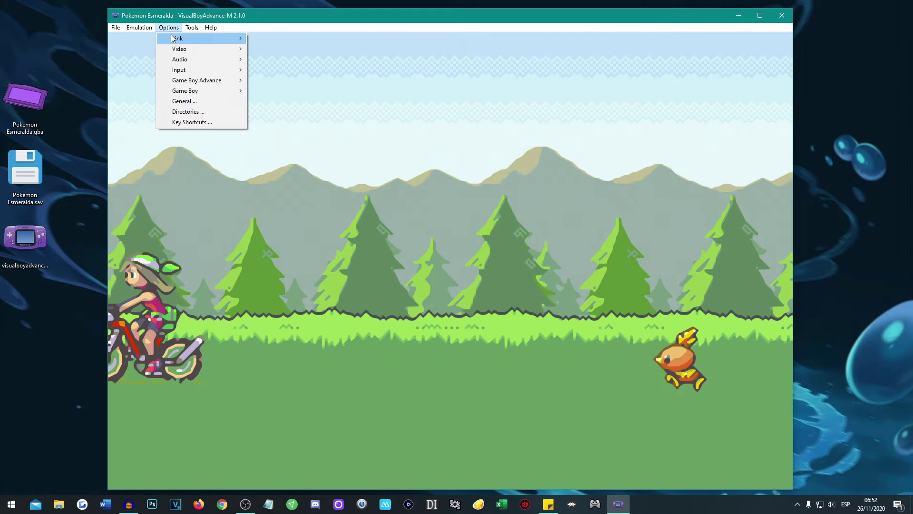
mouse_move(180, 49)
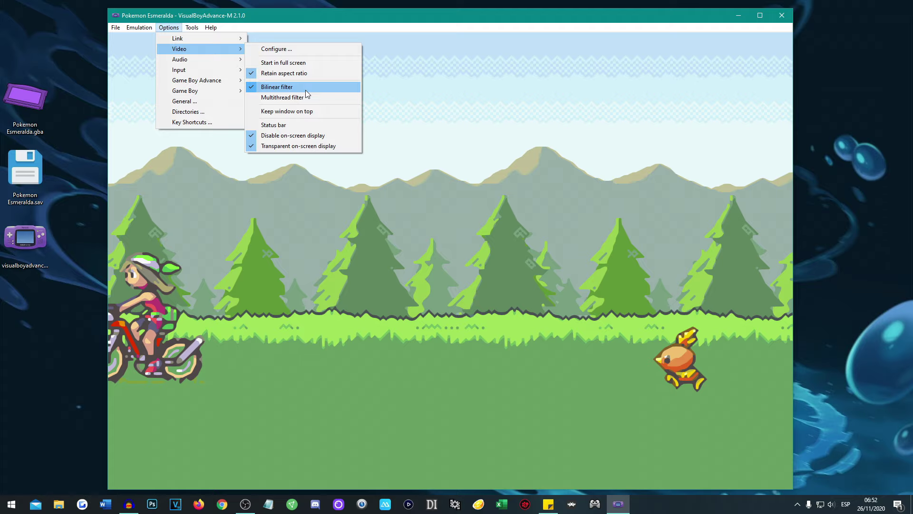
click(305, 88)
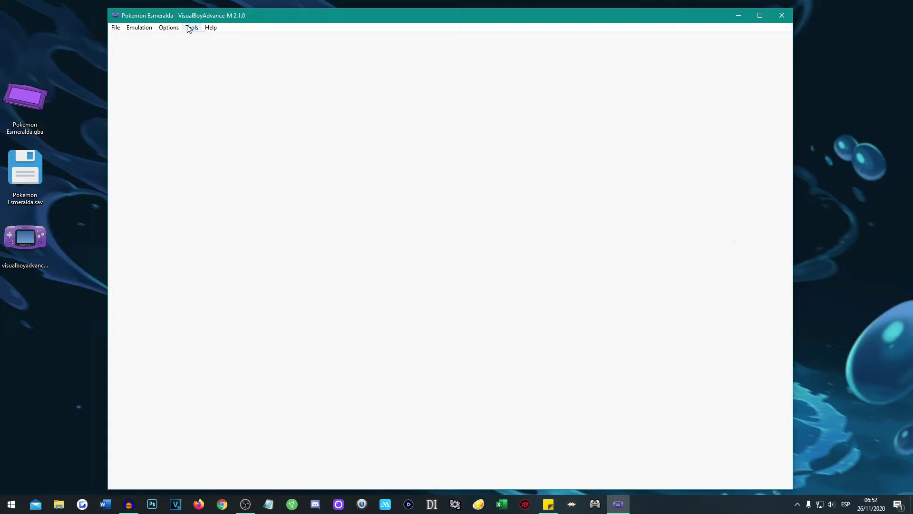
click(169, 27)
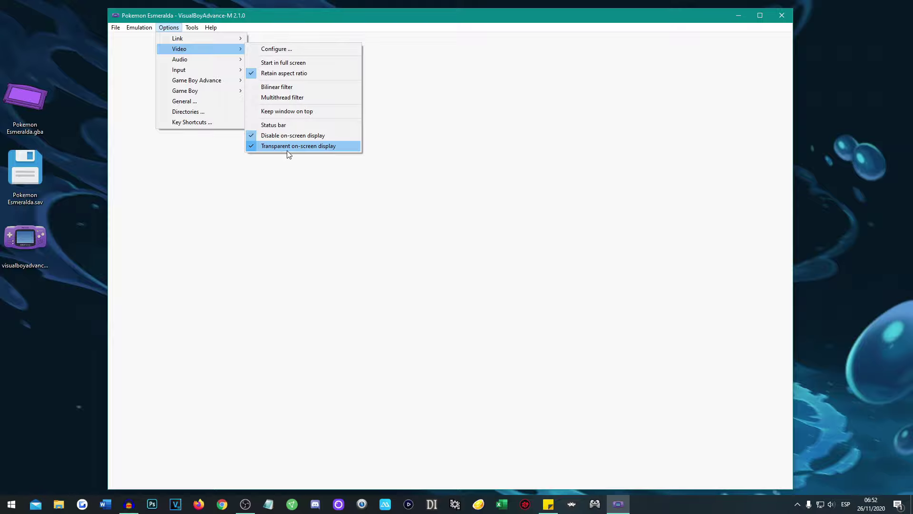
click(286, 150)
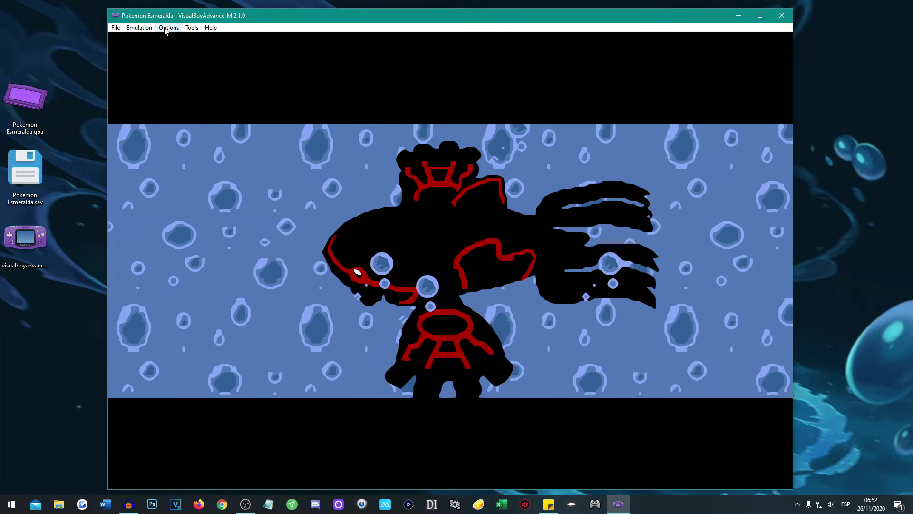
Enable the real-time clock for Game Boy Advance games.
click(168, 28)
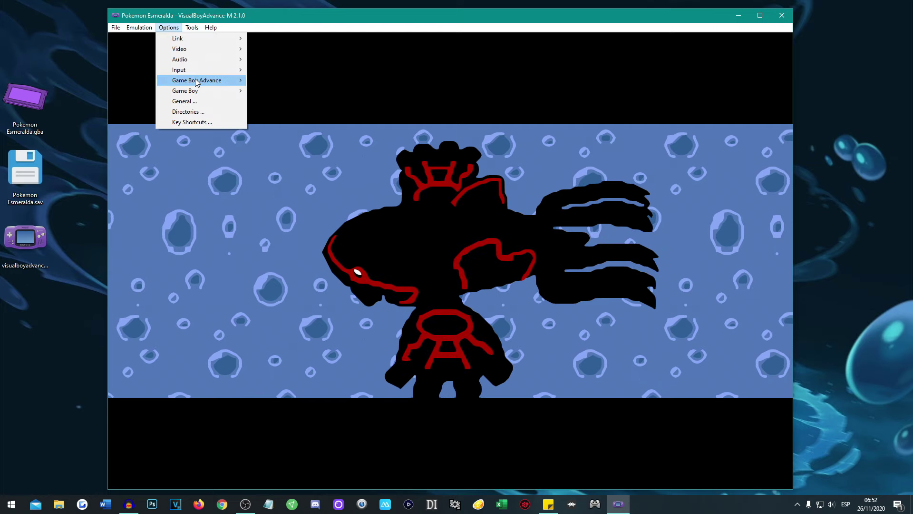
mouse_move(197, 82)
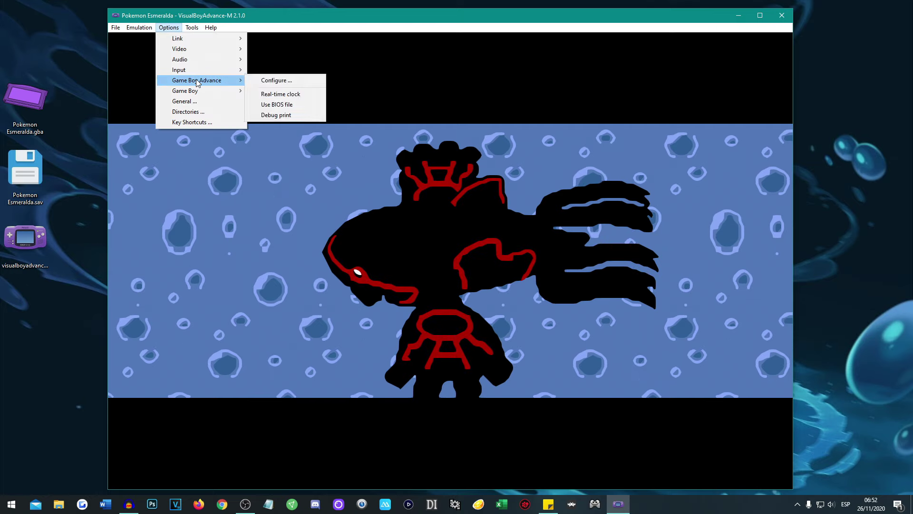
click(285, 94)
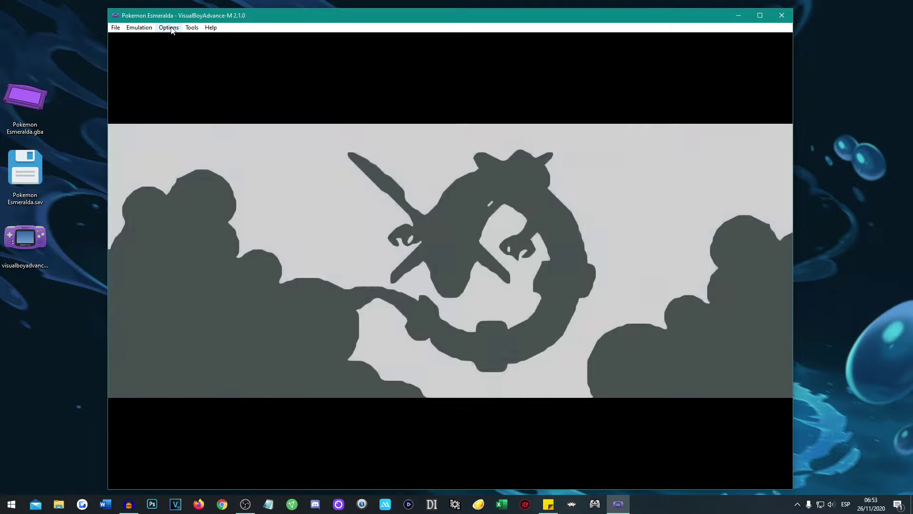
Open the joypad configuration, move the dialog over the game picture and check the pages for Players 2, 3 and 4.
click(169, 28)
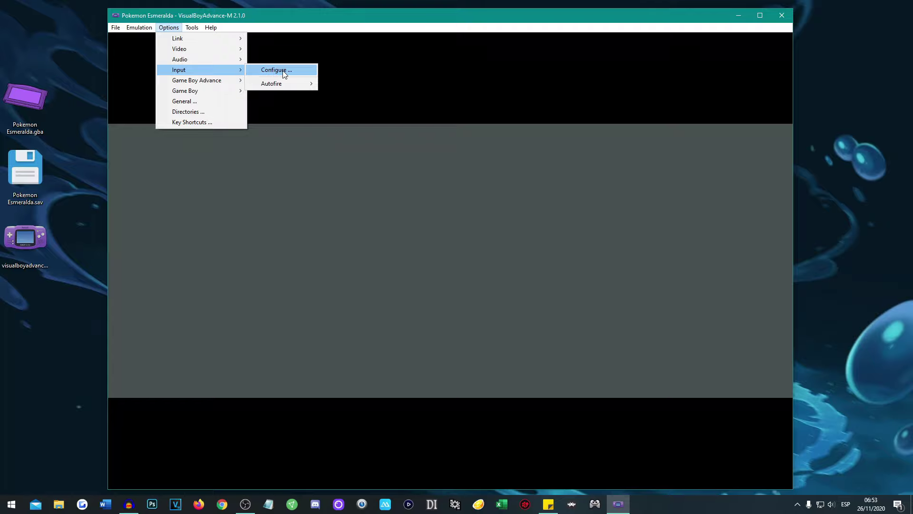
click(284, 72)
drag(159, 33, 410, 130)
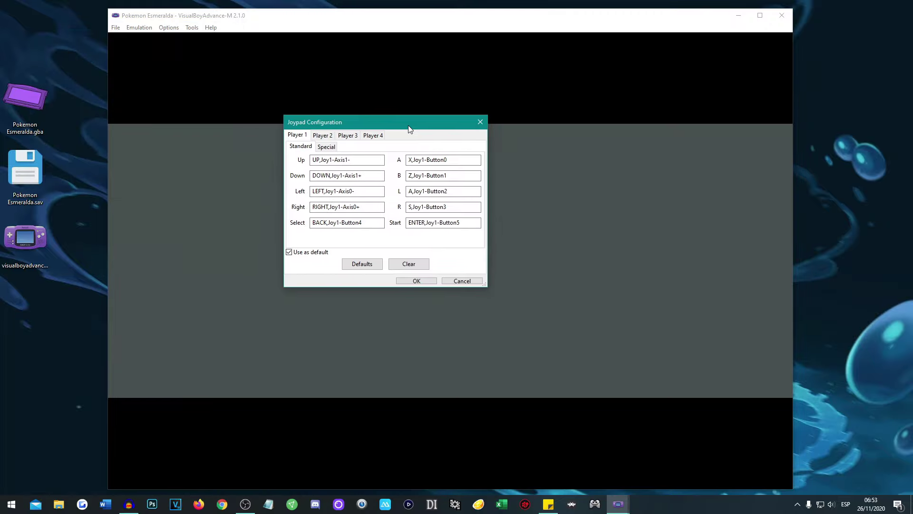
click(318, 138)
click(349, 137)
click(372, 137)
click(305, 137)
Clear all standard control assignments of Player 1, check the special controls and return to the standard ones.
click(357, 159)
click(416, 267)
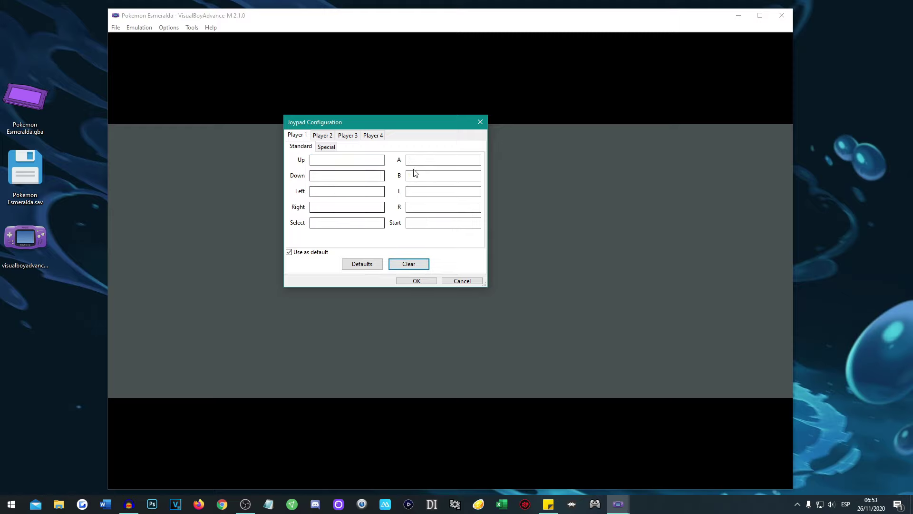
click(331, 148)
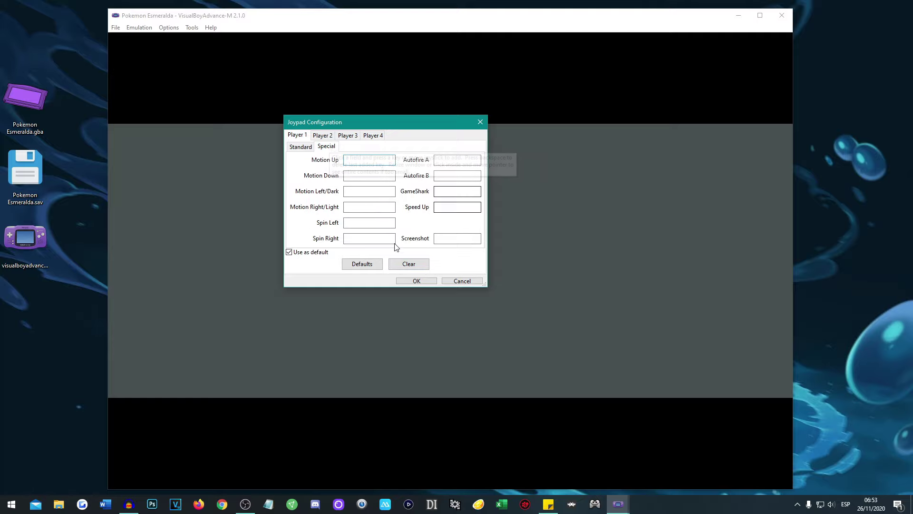
click(302, 147)
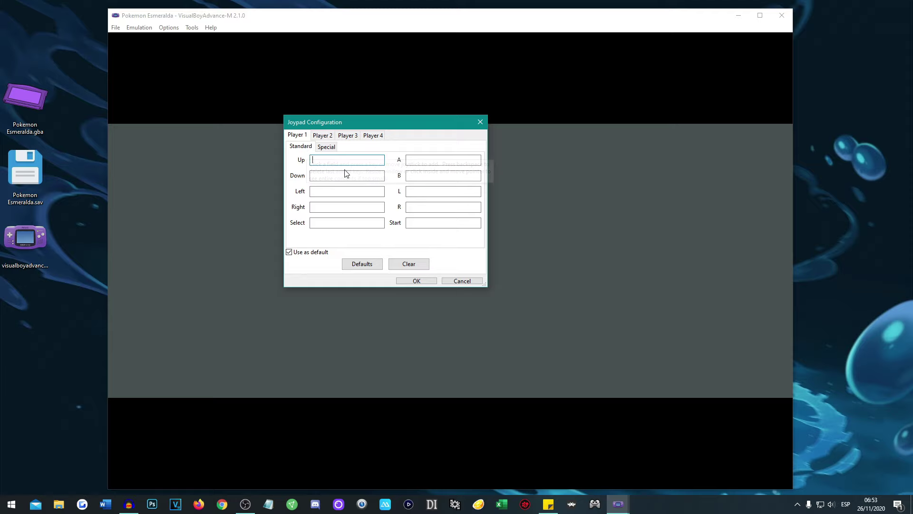
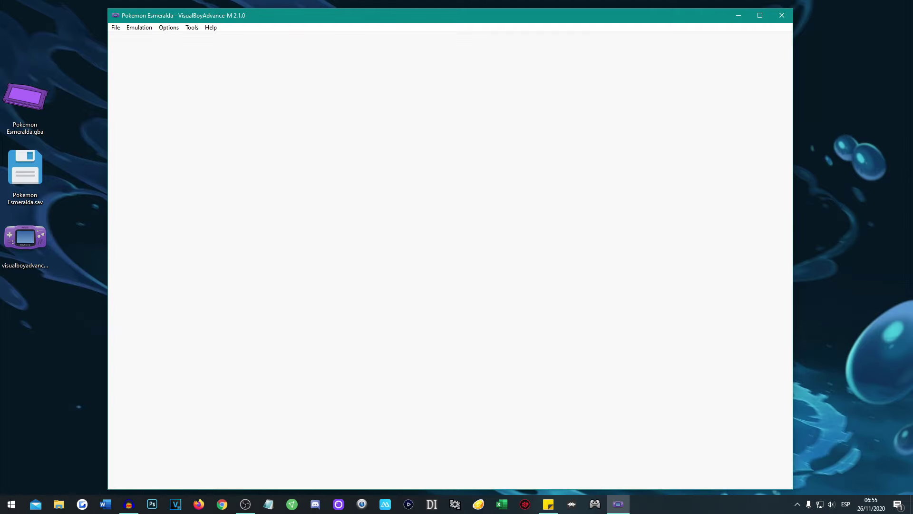
Walk through the tall grass until a wild battle starts and send out Dodrio.
key(z)
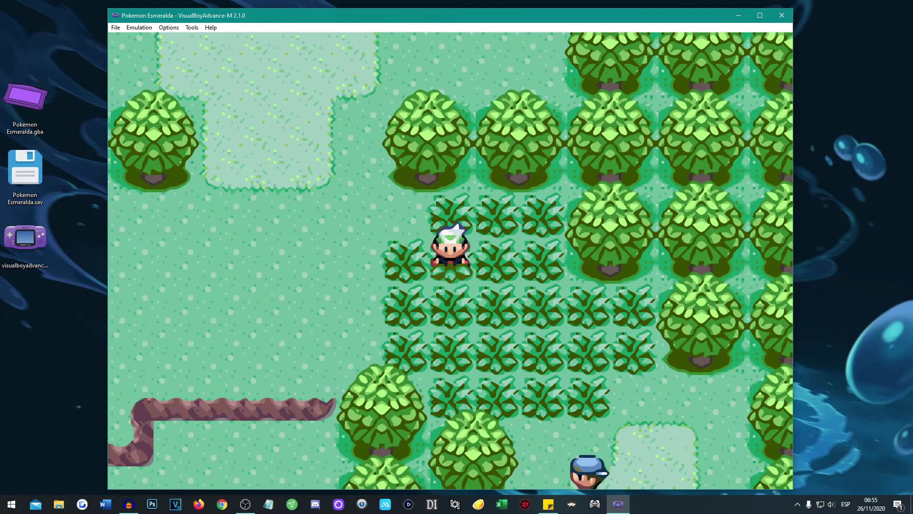
key(Right)
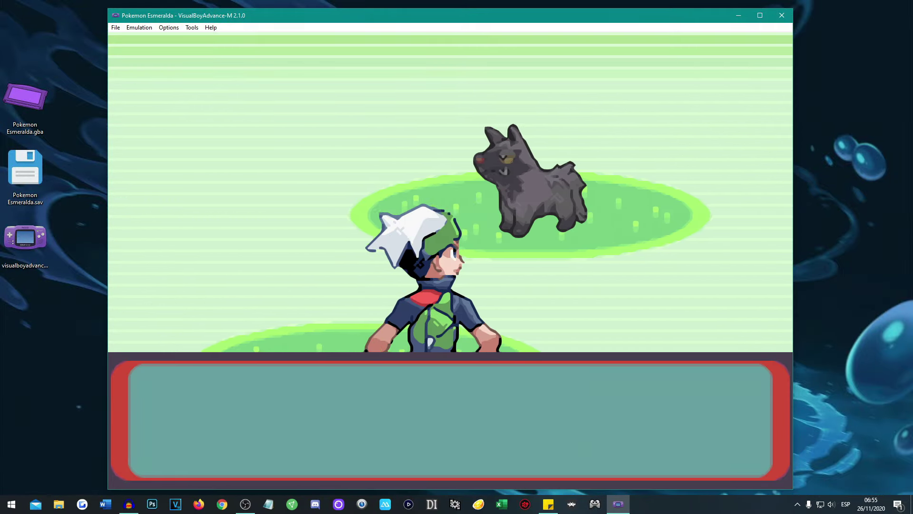
key(x)
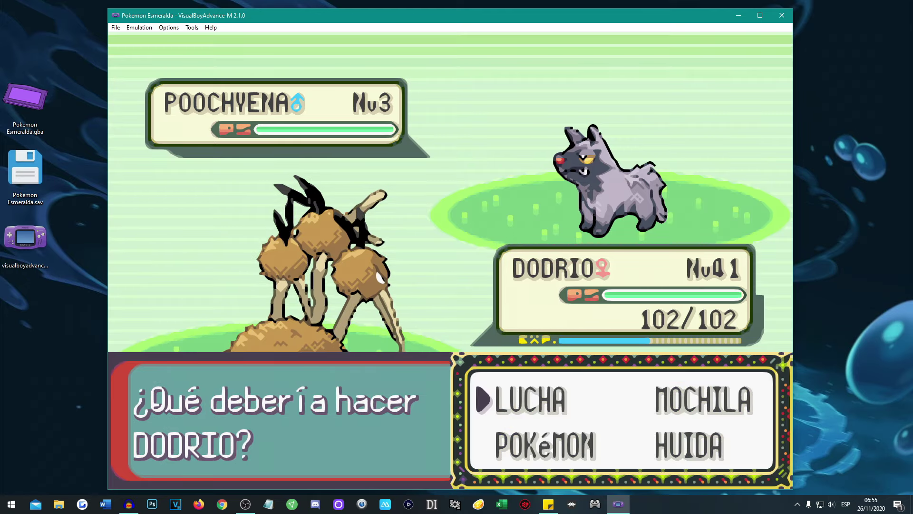
Try moving through the battle options, attack the wild Poochyena with Dodrio's Triataque and finish the battle.
key(Right)
key(Left)
key(Down)
key(Up)
key(x)
key(Down)
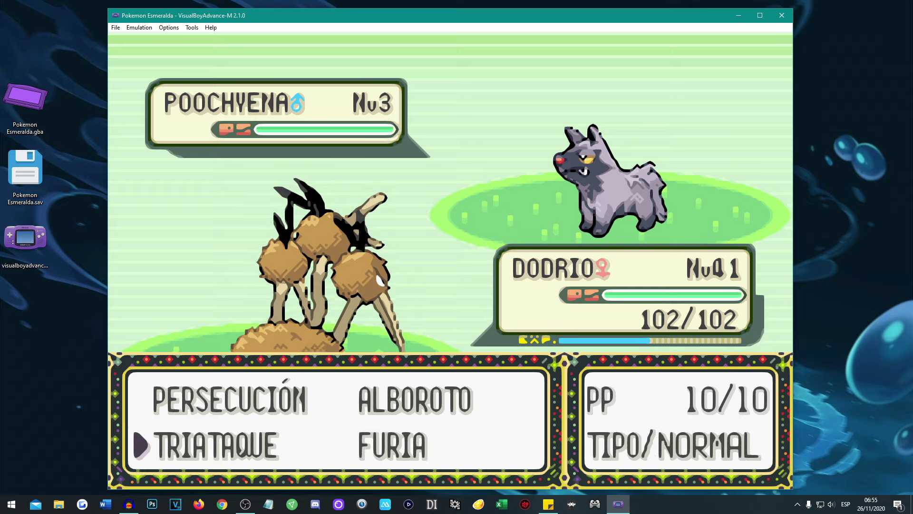
key(x)
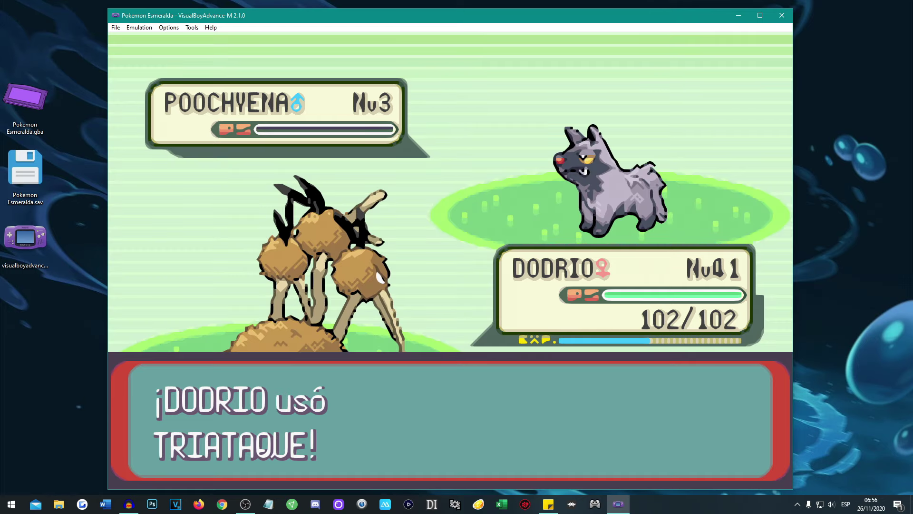
key(x)
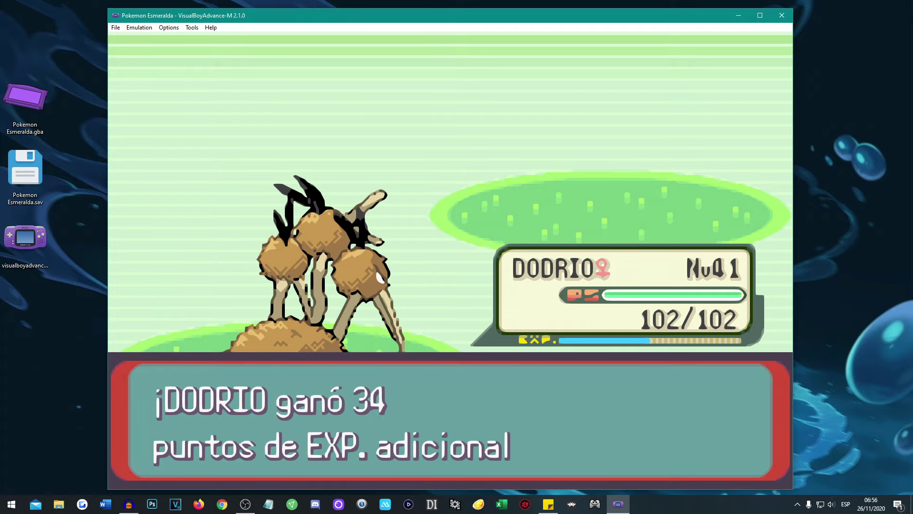
key(x)
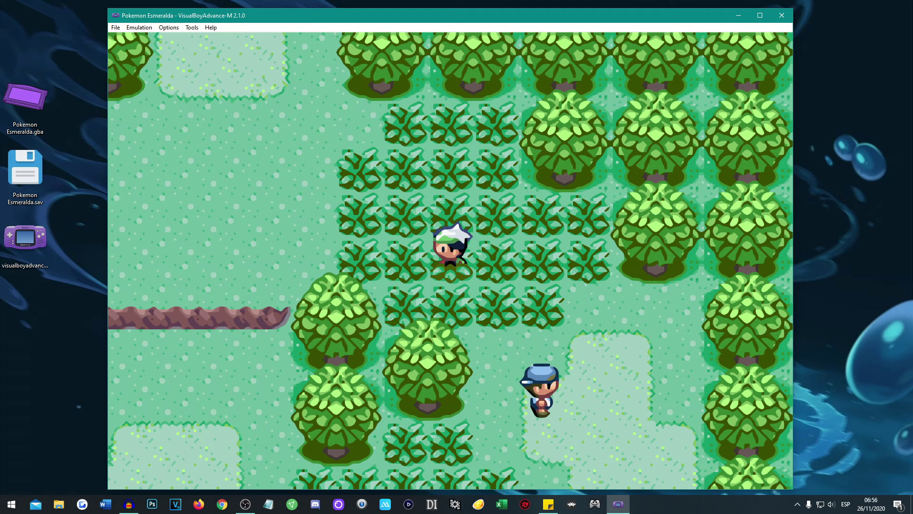
Close the emulator, mark the game, save and emulator files on the desktop, and clear the selection.
click(781, 15)
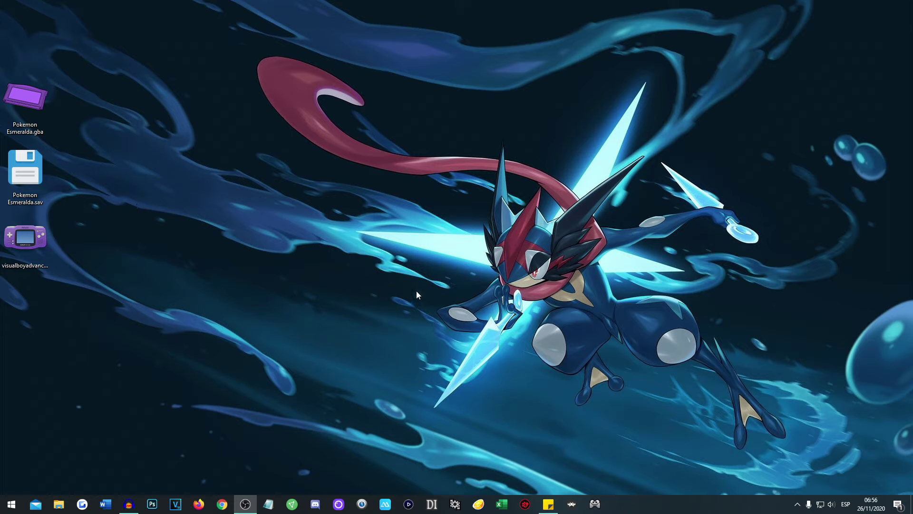
drag(128, 299, 26, 50)
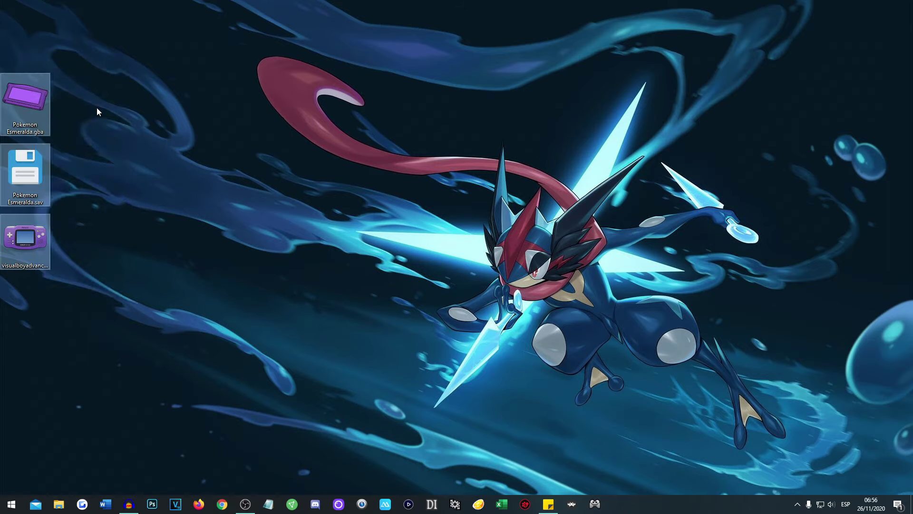
click(155, 264)
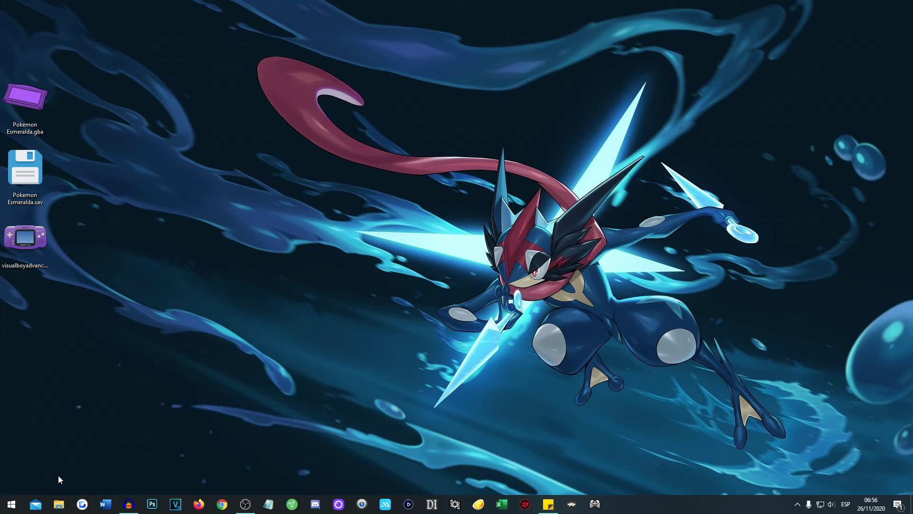
Search Windows for %appdata% and open the Roaming folder.
click(11, 504)
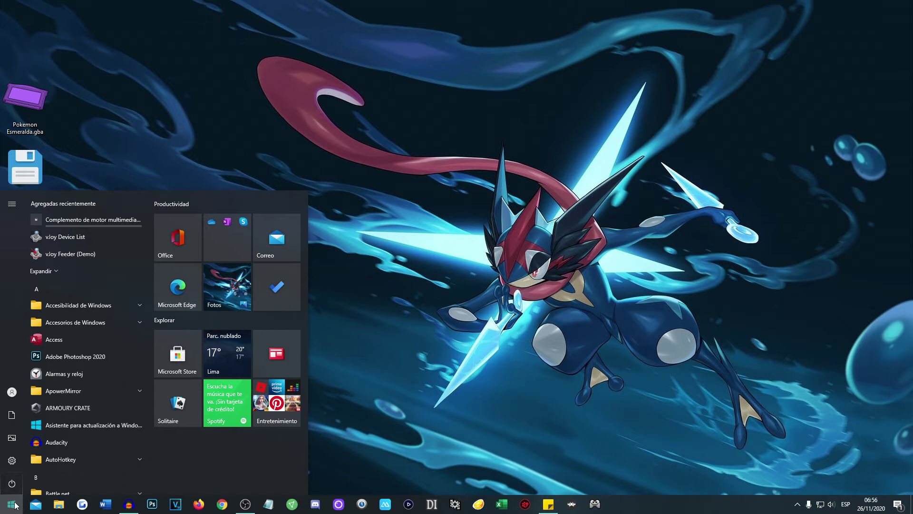
text(%appdata)
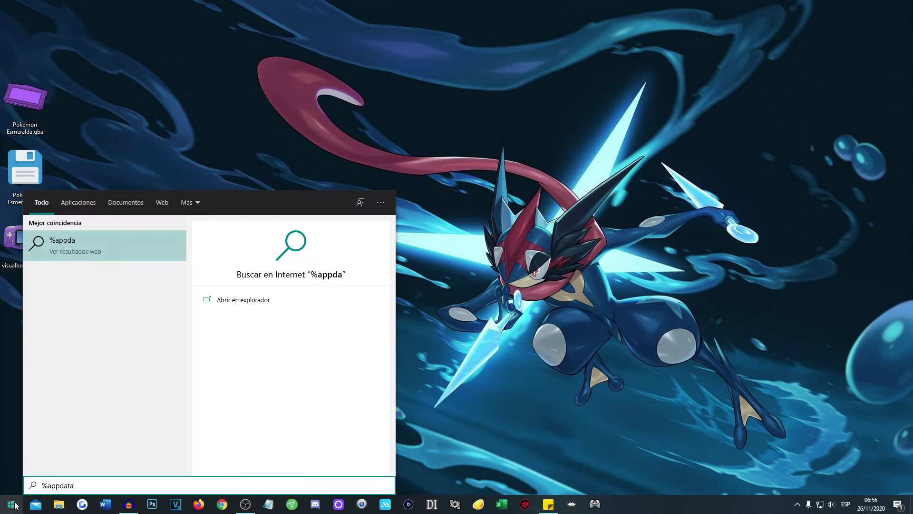
text($)
key(BackSpace)
text(#)
text(%)
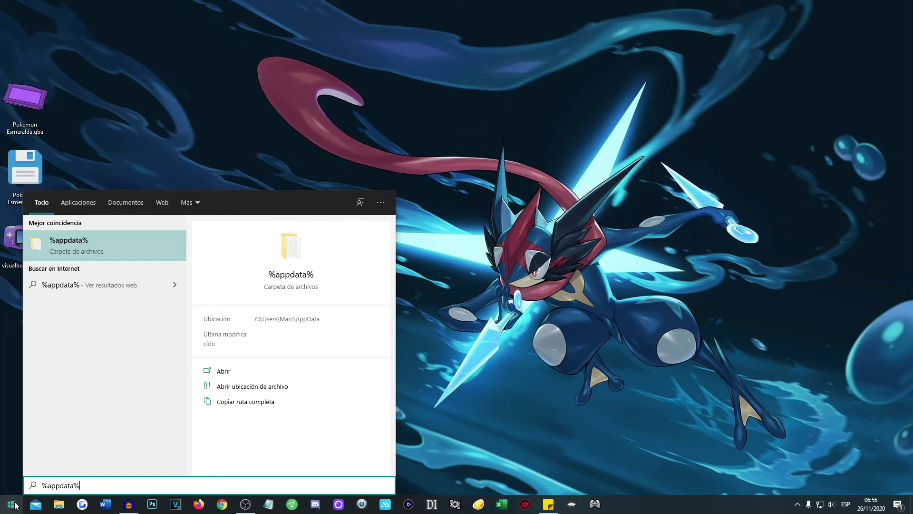
key(Return)
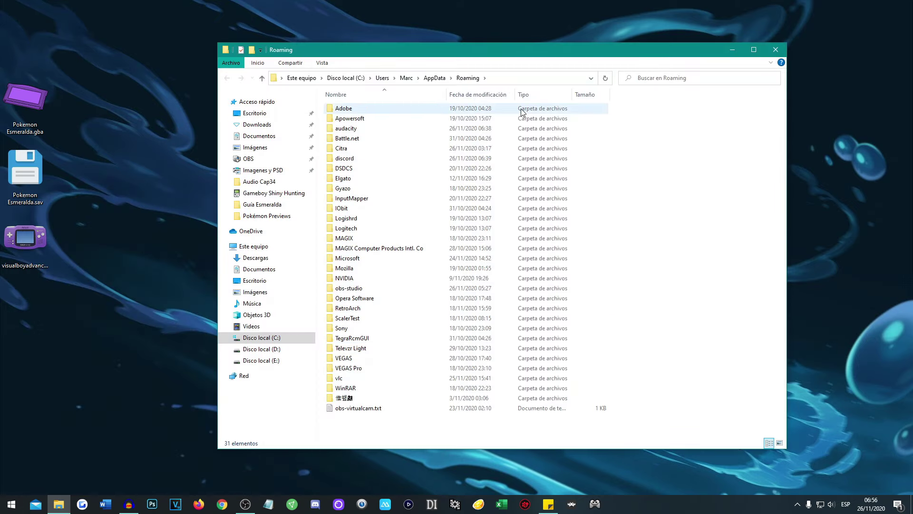
Go up to the AppData folder and open the visualboyadvance-m folder inside Local.
click(438, 81)
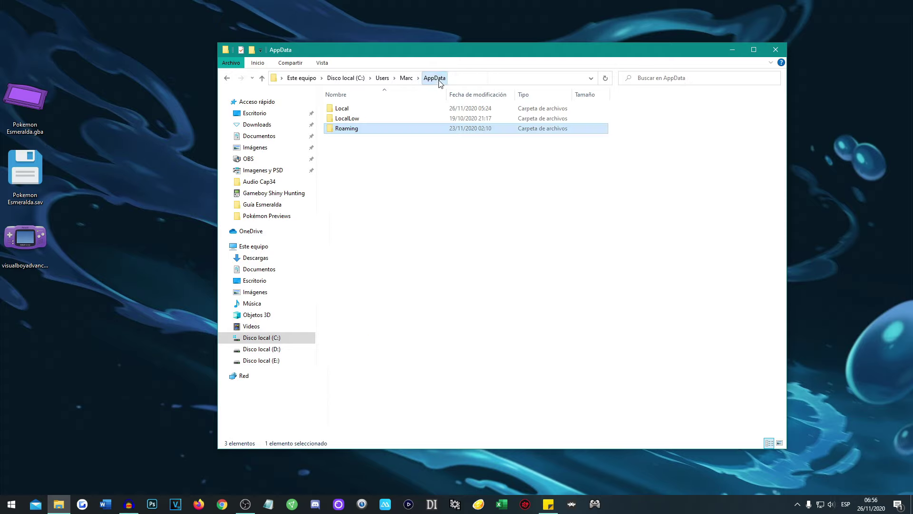
double_click(349, 111)
scroll(376, 152, down, 6)
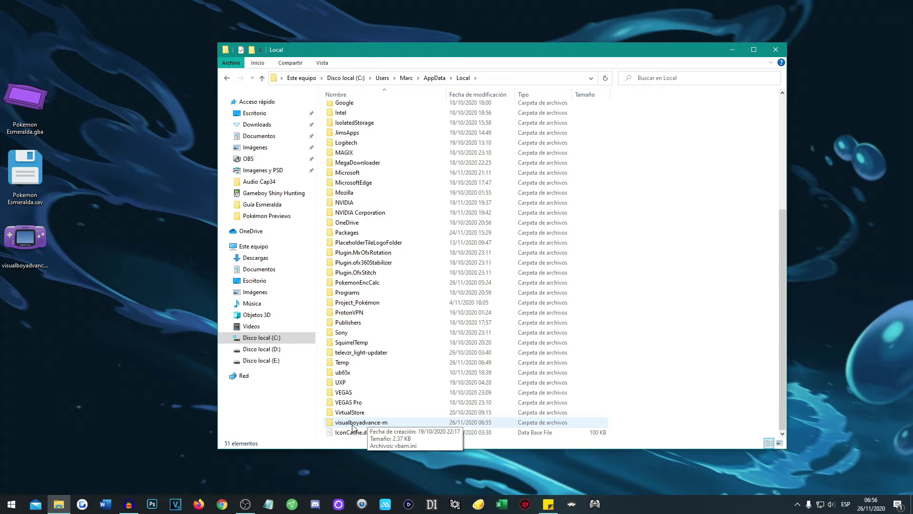
double_click(352, 422)
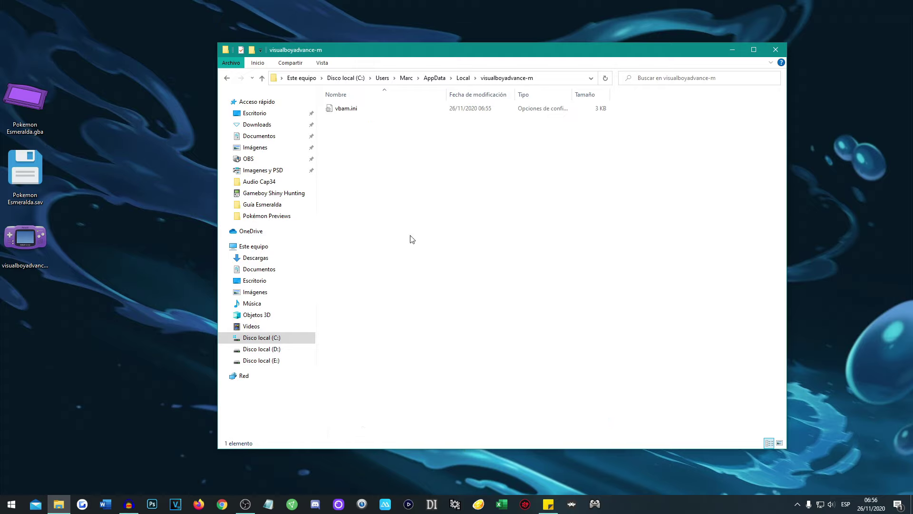
Examine the vbam.ini configuration file and the actions available for it, and close the folder window.
click(360, 110)
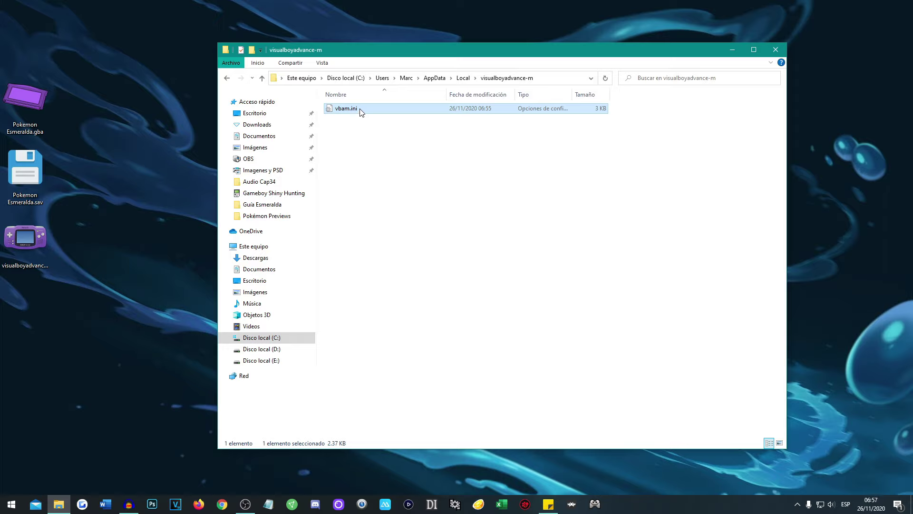
click(360, 110)
click(394, 125)
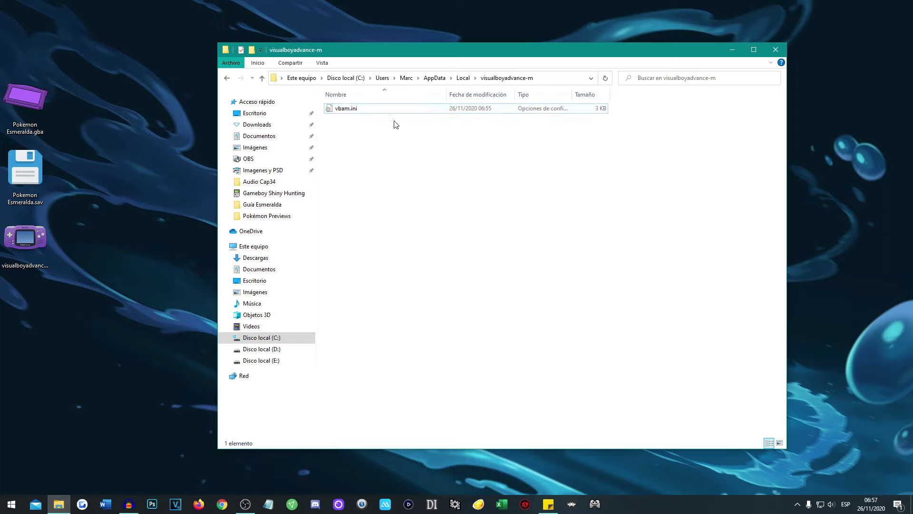
click(365, 111)
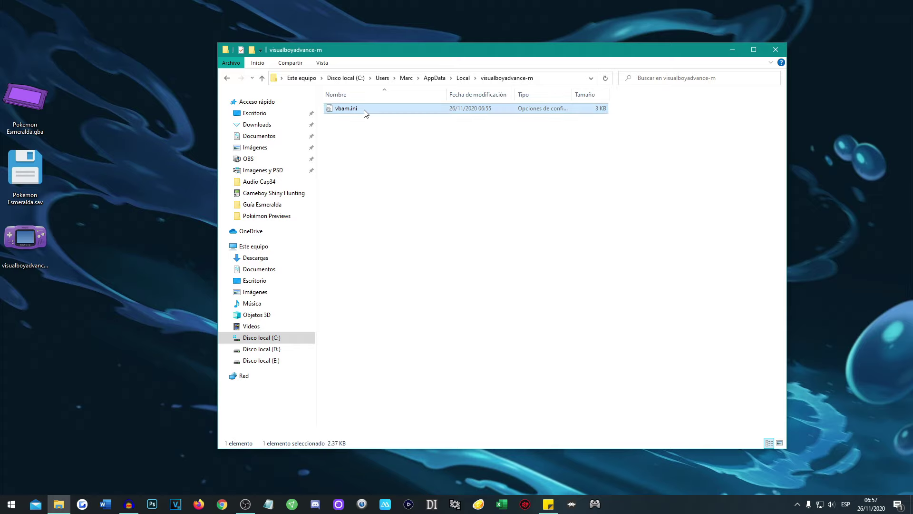
right_click(365, 112)
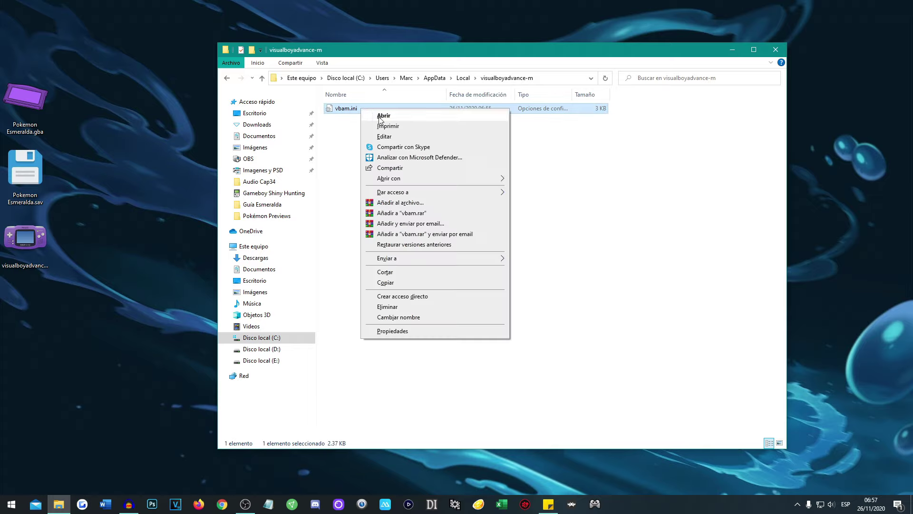
click(607, 210)
click(606, 210)
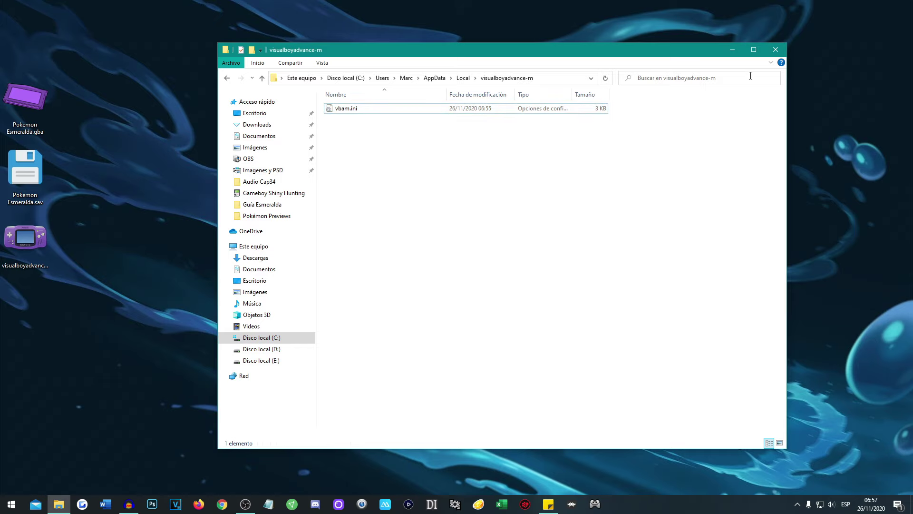
click(774, 50)
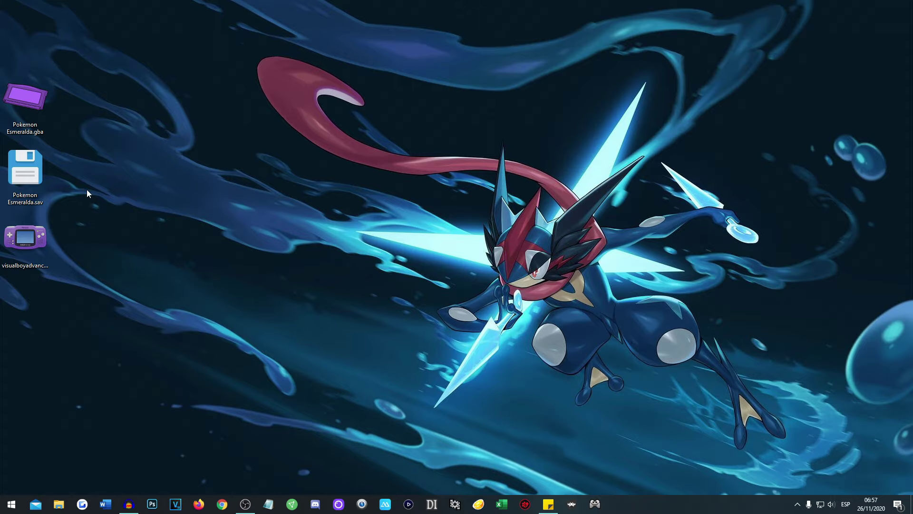
Launch VisualBoyAdvance-M from the desktop, look over its file commands and close it again.
double_click(38, 247)
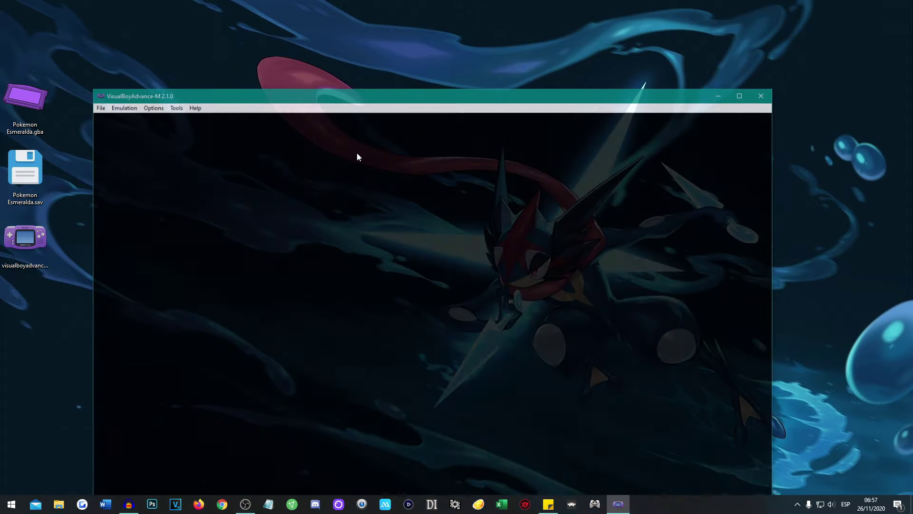
click(98, 106)
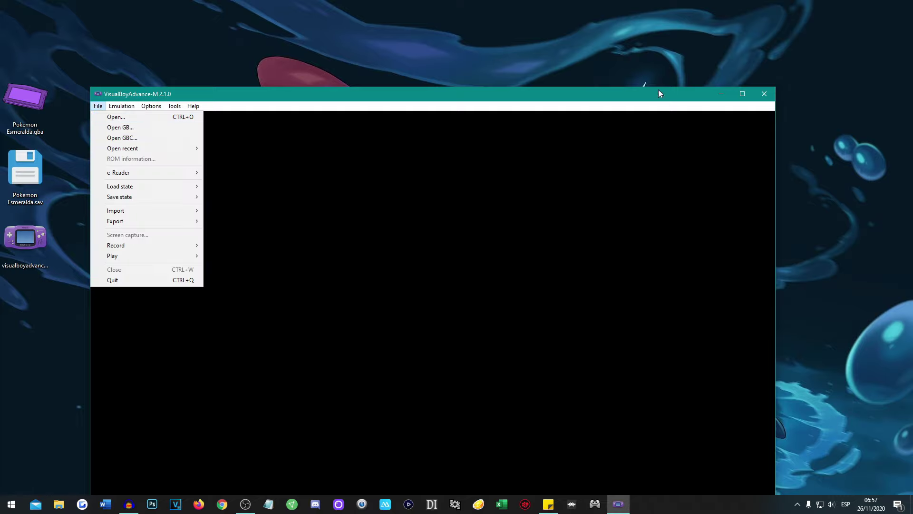
click(764, 97)
click(764, 94)
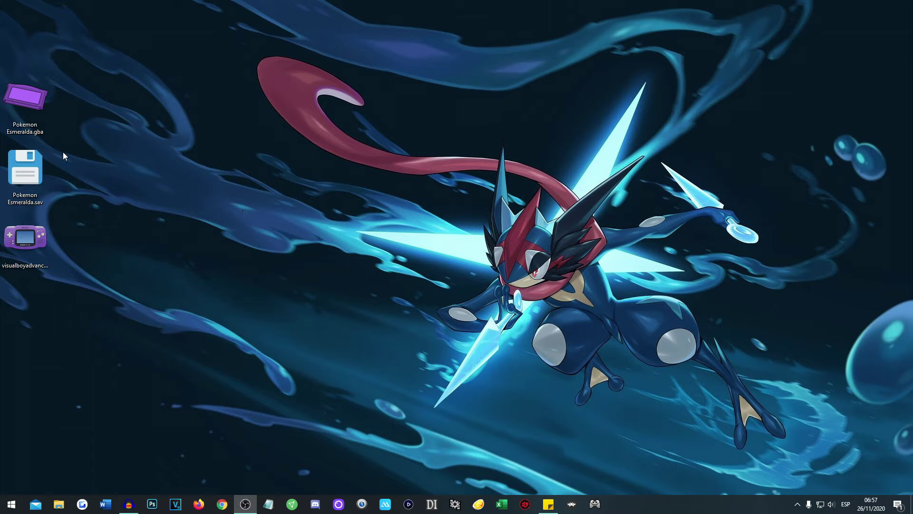
Open the properties of Pokemon Esmeralda.gba on the desktop and move the dialog away from the desktop icons.
mouse_move(16, 90)
mouse_down()
mouse_move(23, 241)
mouse_move(38, 84)
mouse_move(26, 82)
mouse_up()
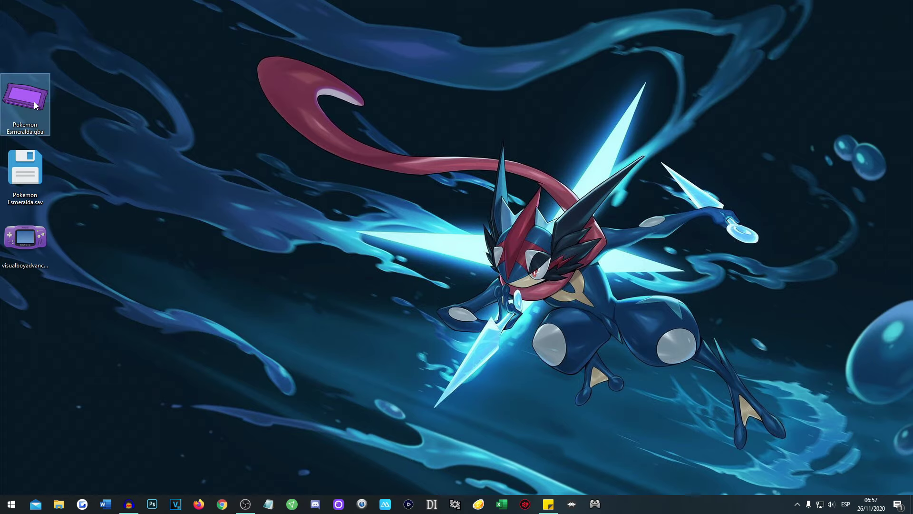
right_click(43, 99)
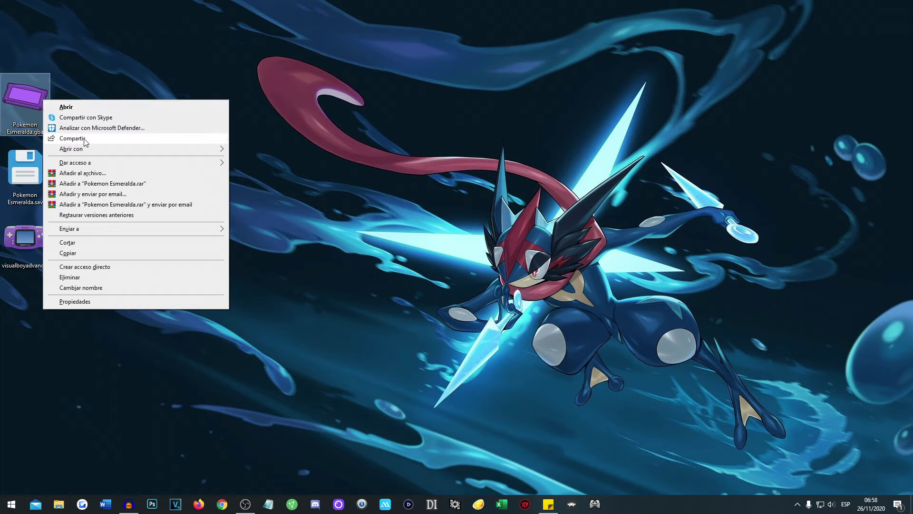
click(91, 301)
drag(124, 106, 206, 102)
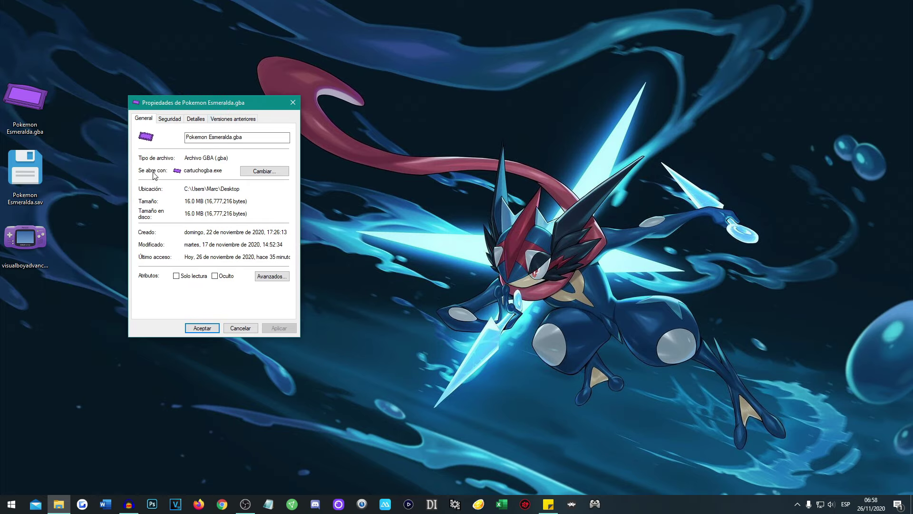
Change the program that opens .gba files to visualboyadvance-m.exe from the Escritorio folder.
click(262, 173)
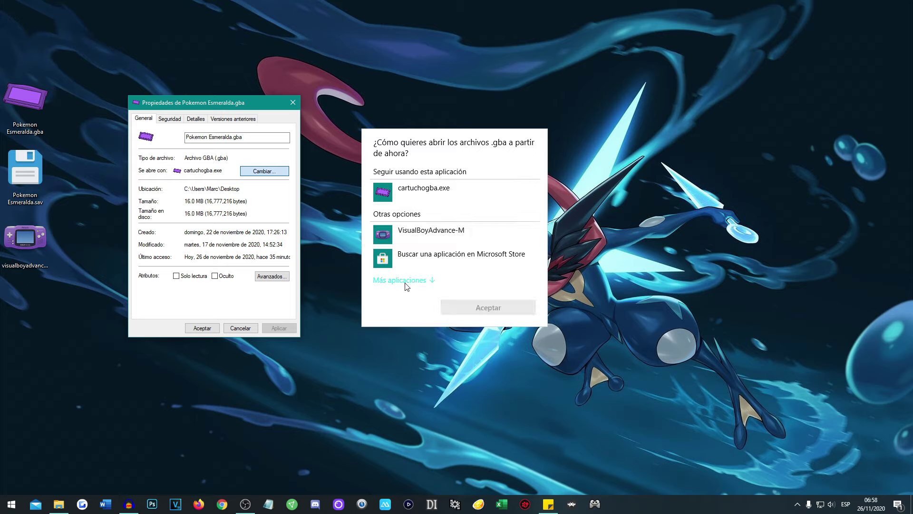
click(406, 281)
scroll(428, 264, down, 5)
scroll(441, 267, down, 3)
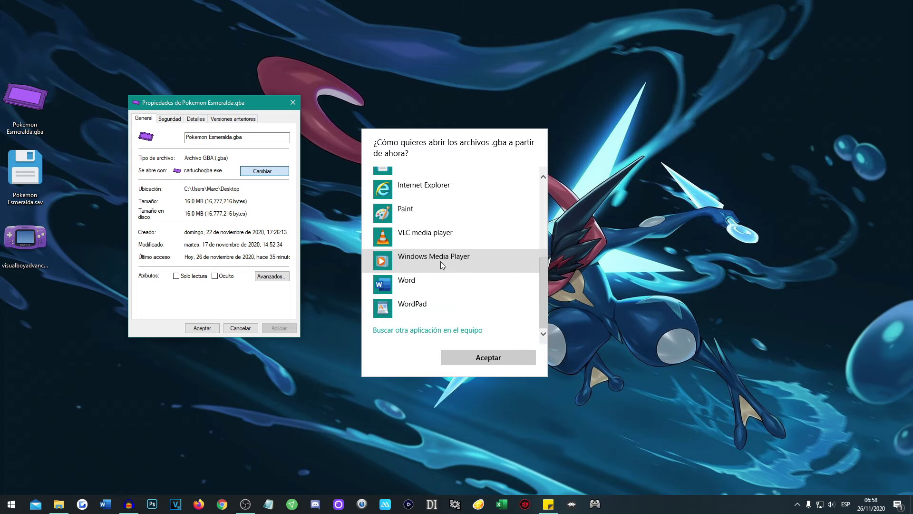
click(416, 330)
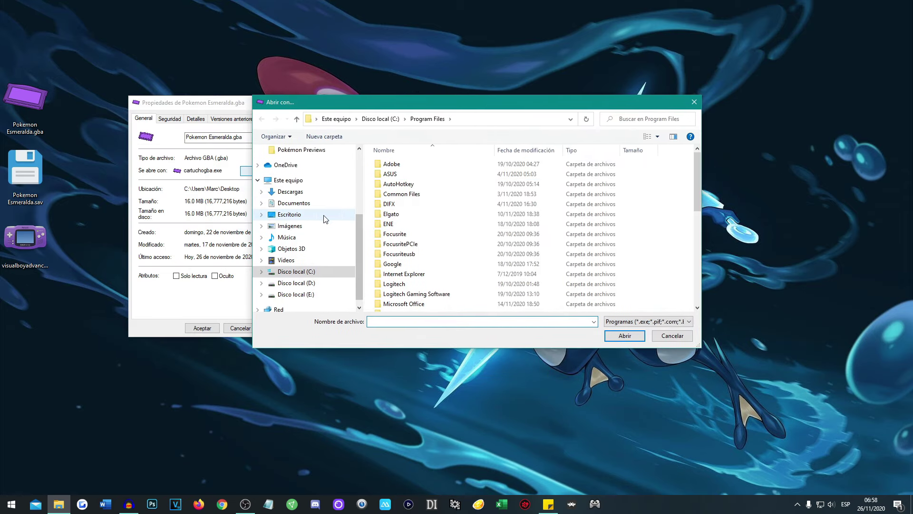
click(298, 217)
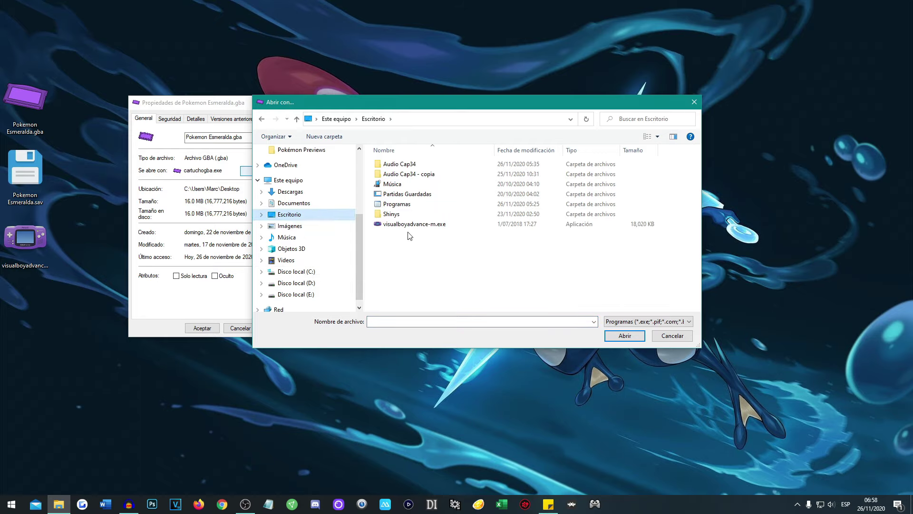
click(442, 227)
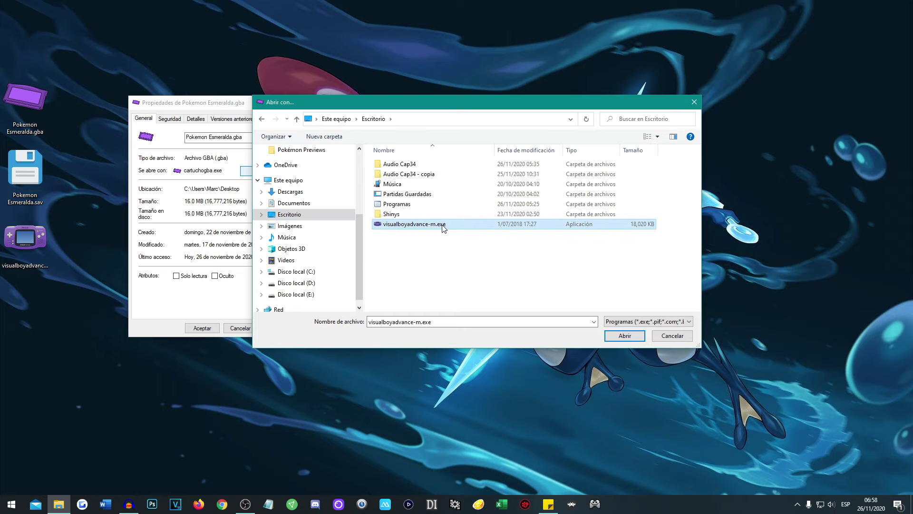
click(625, 335)
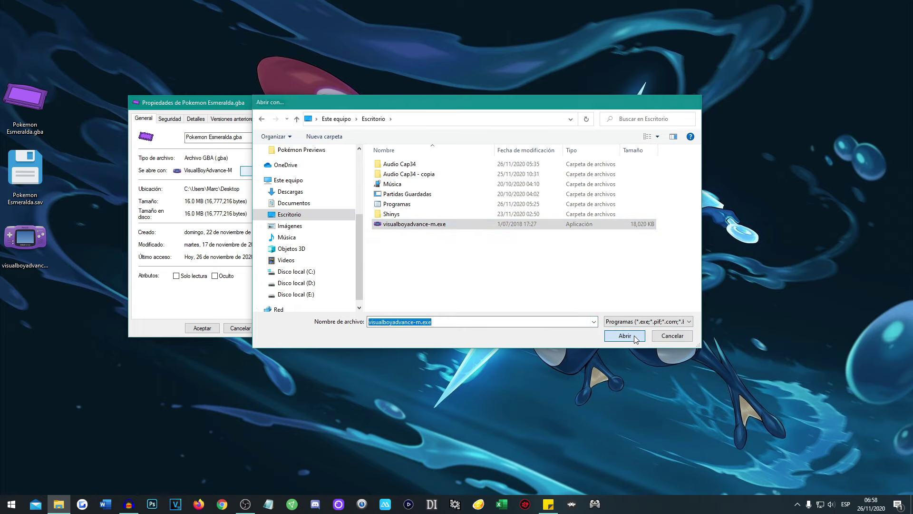
Apply the new program association for .gba files and close the properties of Pokemon Esmeralda.gba.
click(289, 327)
click(207, 327)
drag(86, 69, 5, 152)
click(90, 127)
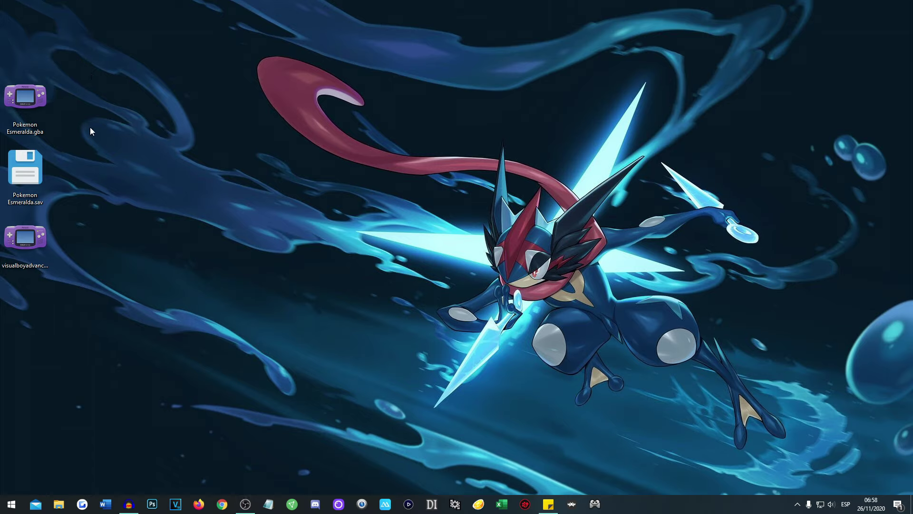
Launch Pokemon Esmeralda.gba directly from the desktop and move the emulator window clear of the desktop icons.
click(44, 104)
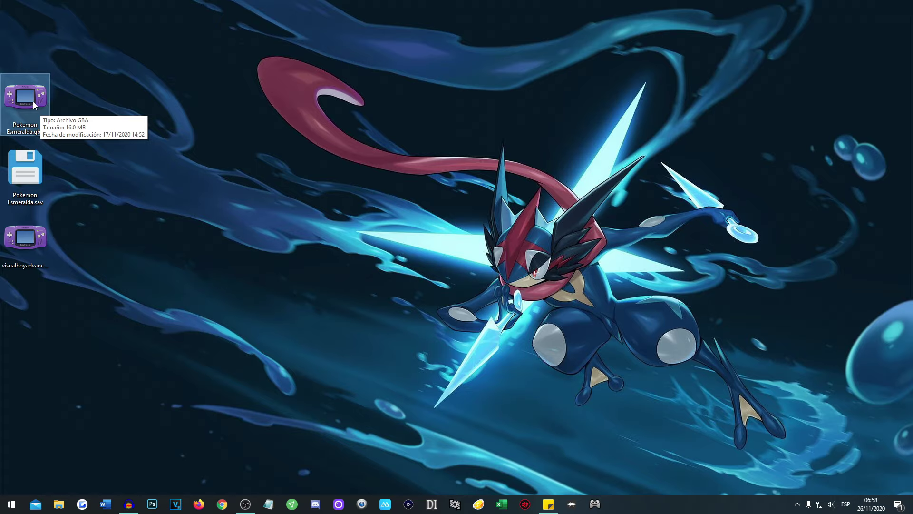
key(Return)
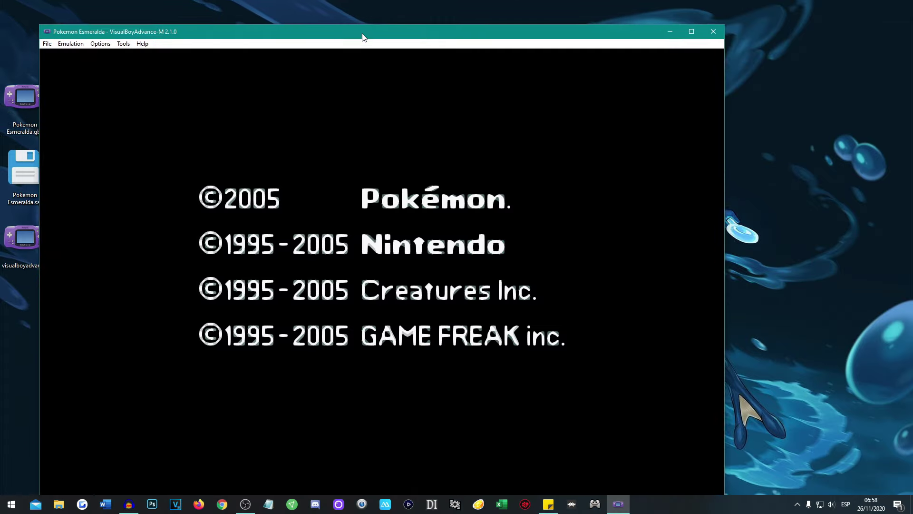
drag(663, 26, 652, 19)
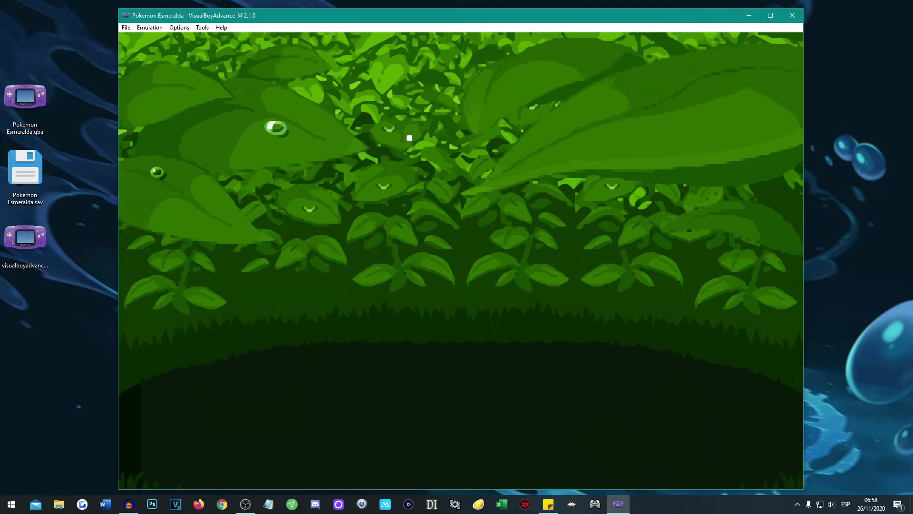
Skip the game's intro and title screen and load the saved game with CONTINUAR.
key(Return)
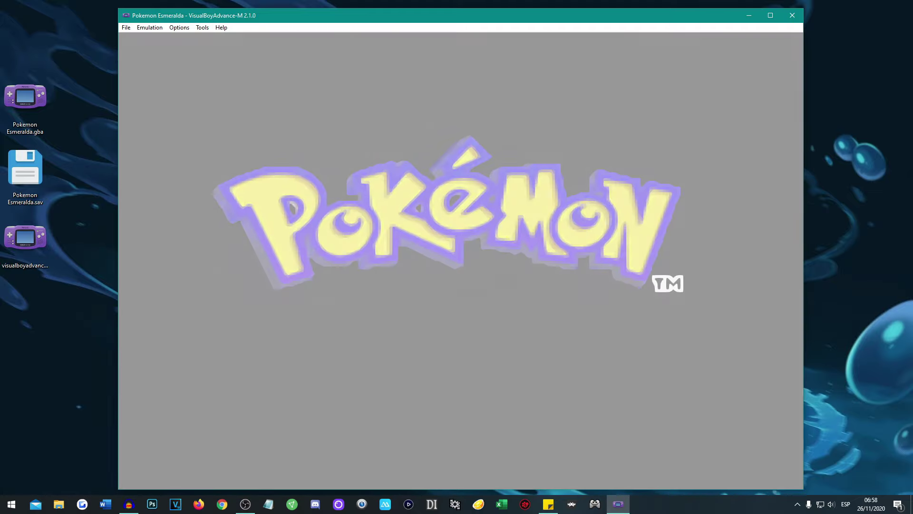
key(Return)
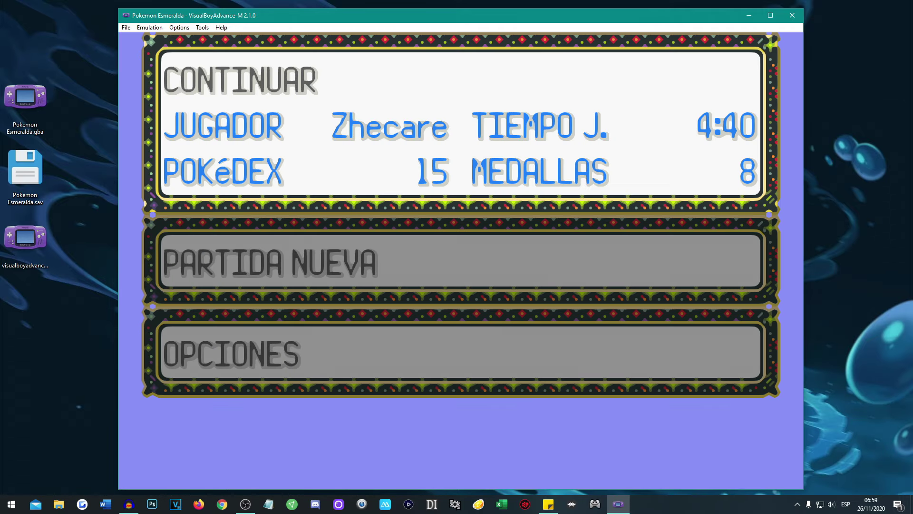
key(z)
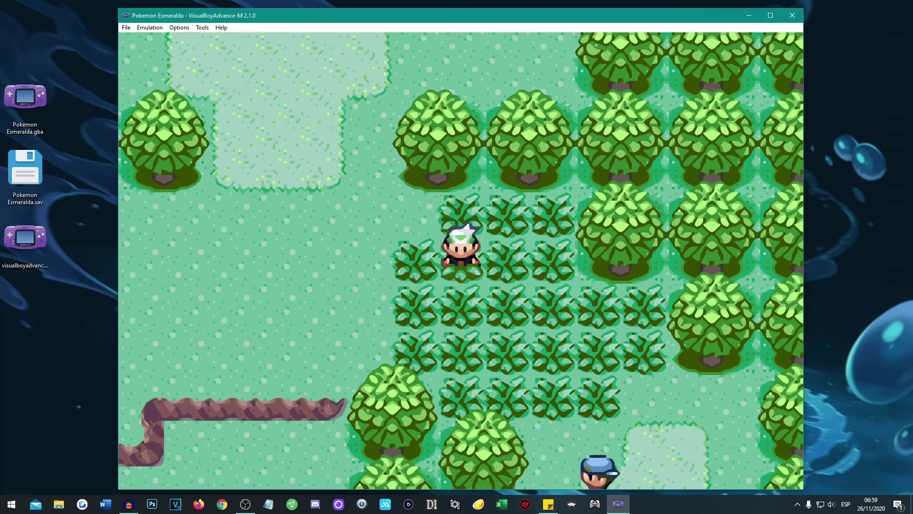
Walk the character around in the tall grass to trigger a wild encounter and advance the opening battle message.
key(Right)
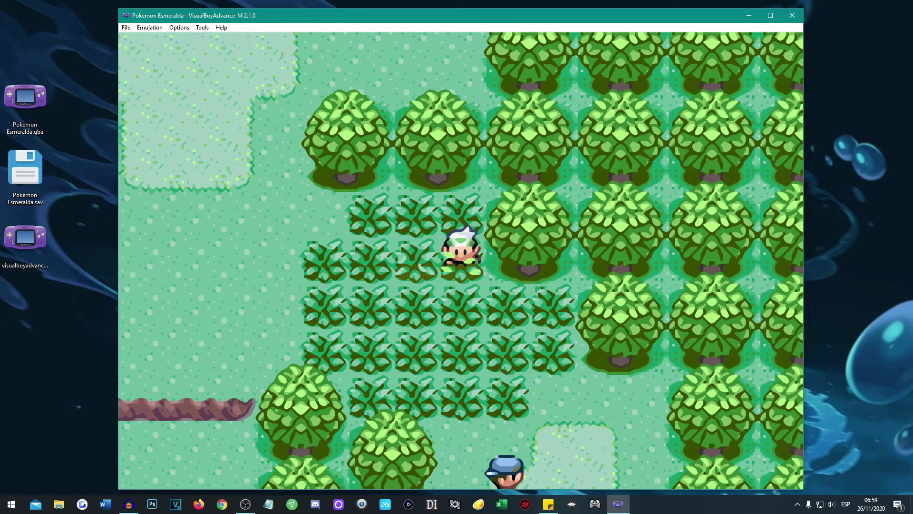
key(Down)
key(Up)
key(Down)
key(Up)
key(Left)
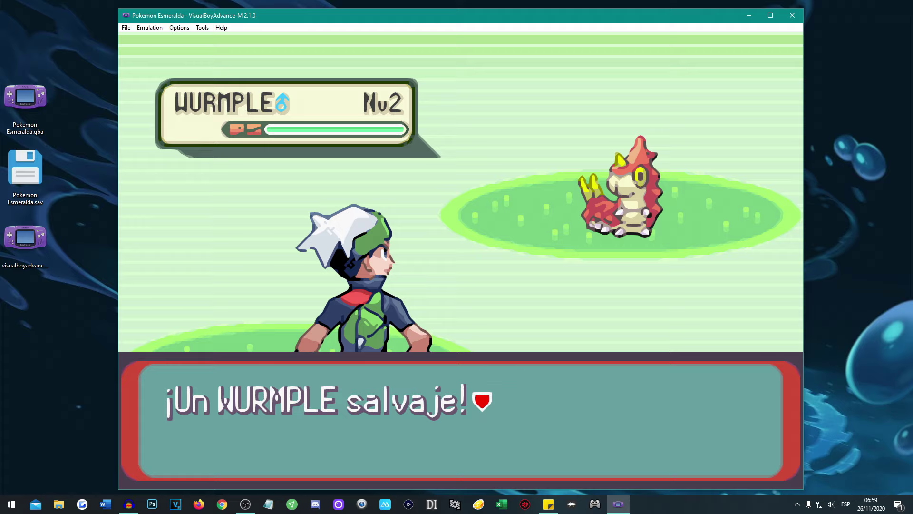
key(z)
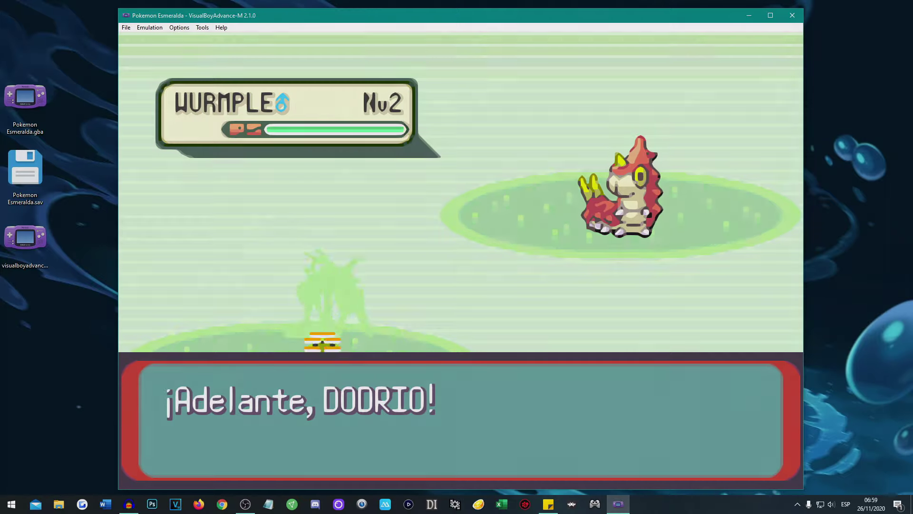